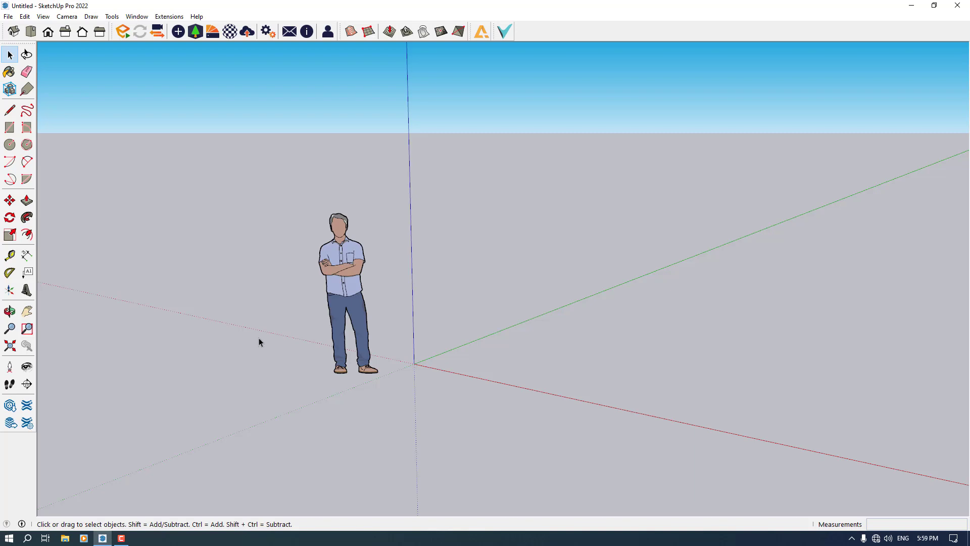
Step: Draw a long, narrow rectangle on the ground near the origin as the container's base
{"action": "left_click", "coordinate": [9, 128]}
{"action": "middle_click_drag", "start_coordinate": [398, 270], "coordinate": [595, 306]}
{"action": "scroll", "coordinate": [595, 305], "scroll_direction": "up", "scroll_amount": 1}
{"action": "left_click", "coordinate": [407, 363]}
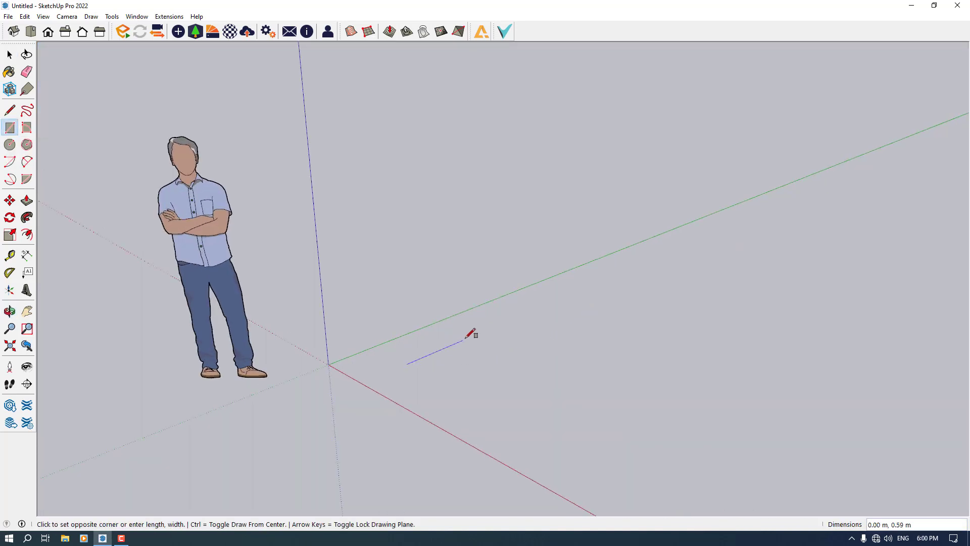
{"action": "left_click", "coordinate": [506, 341]}
{"action": "scroll", "coordinate": [500, 323], "scroll_direction": "up", "scroll_amount": 5}
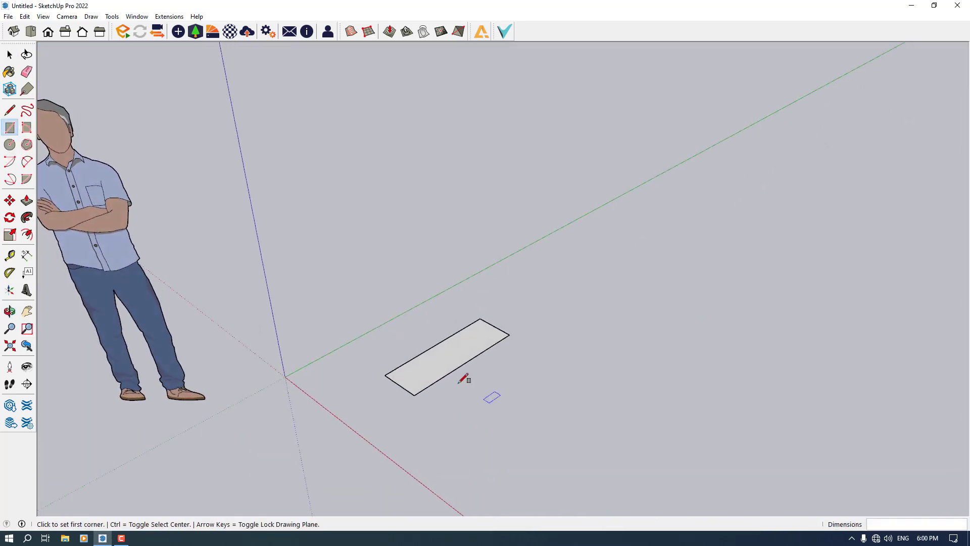
{"action": "scroll", "coordinate": [429, 357], "scroll_direction": "up", "scroll_amount": 2}
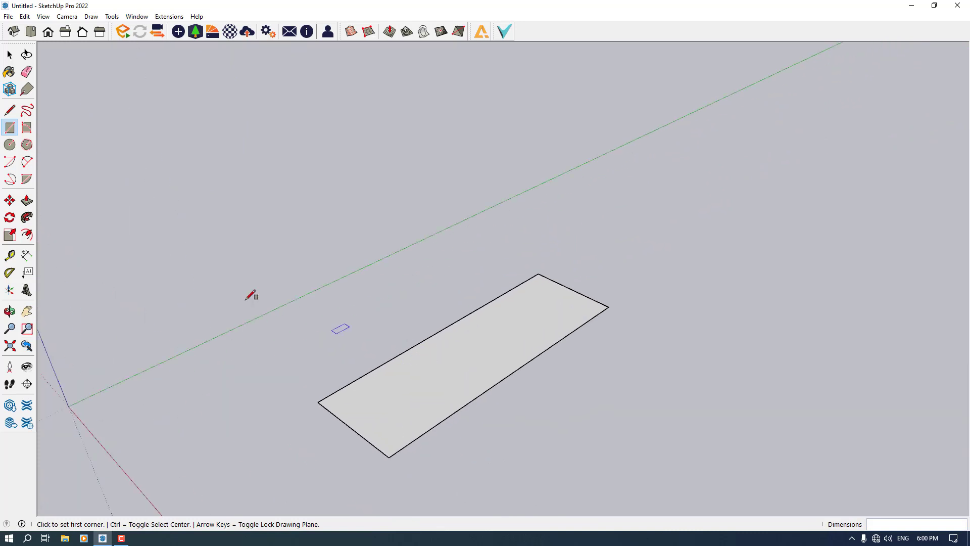
Step: Round all four corners of the rectangle with tangent two-point arcs, trimming off the sharp corners
{"action": "left_click", "coordinate": [26, 162]}
{"action": "left_click", "coordinate": [346, 387]}
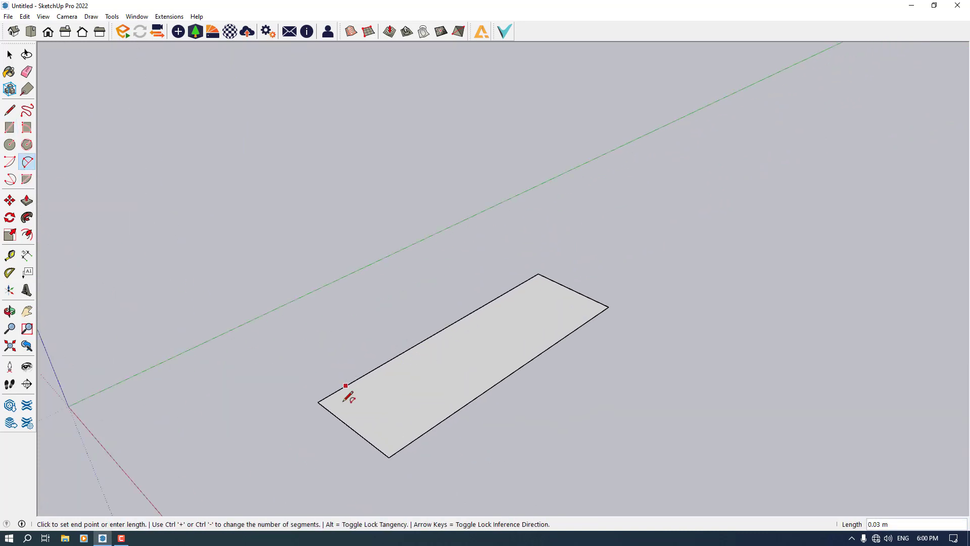
{"action": "left_click", "coordinate": [376, 447]}
{"action": "left_click", "coordinate": [373, 444]}
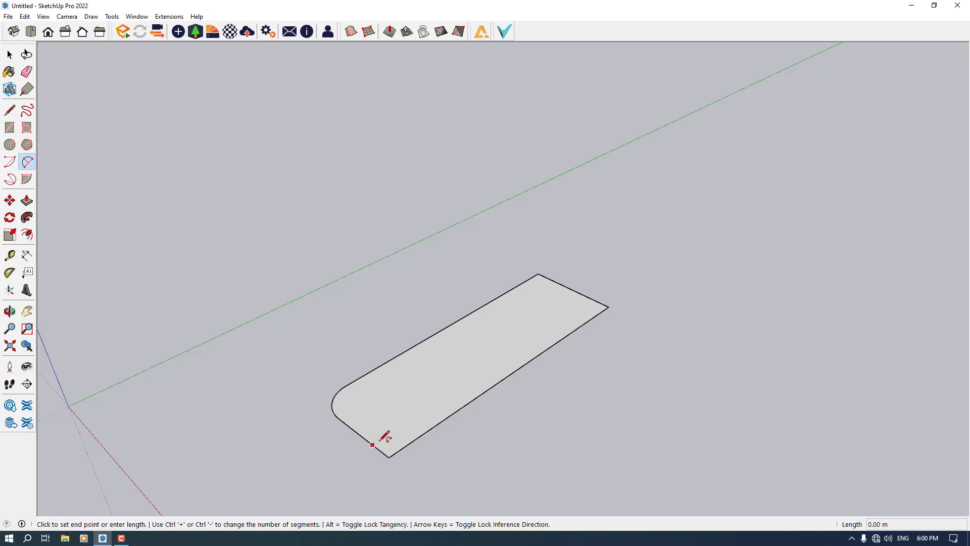
{"action": "left_click", "coordinate": [416, 438]}
{"action": "left_click", "coordinate": [592, 318]}
{"action": "left_click", "coordinate": [573, 290]}
{"action": "left_click", "coordinate": [554, 281]}
{"action": "double_click", "coordinate": [525, 281]}
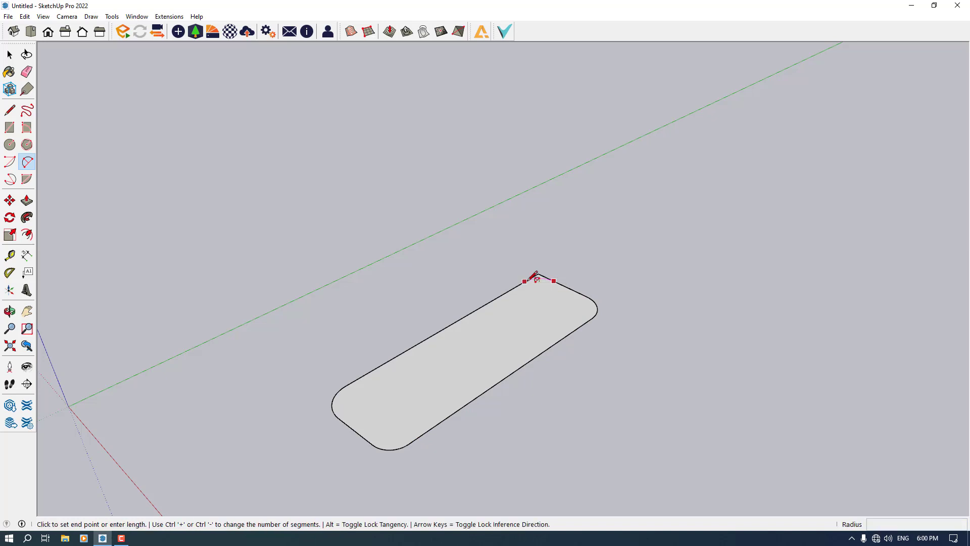
Step: Extrude the rounded base face upward about 0.57 m to form the container body
{"action": "left_click", "coordinate": [27, 201]}
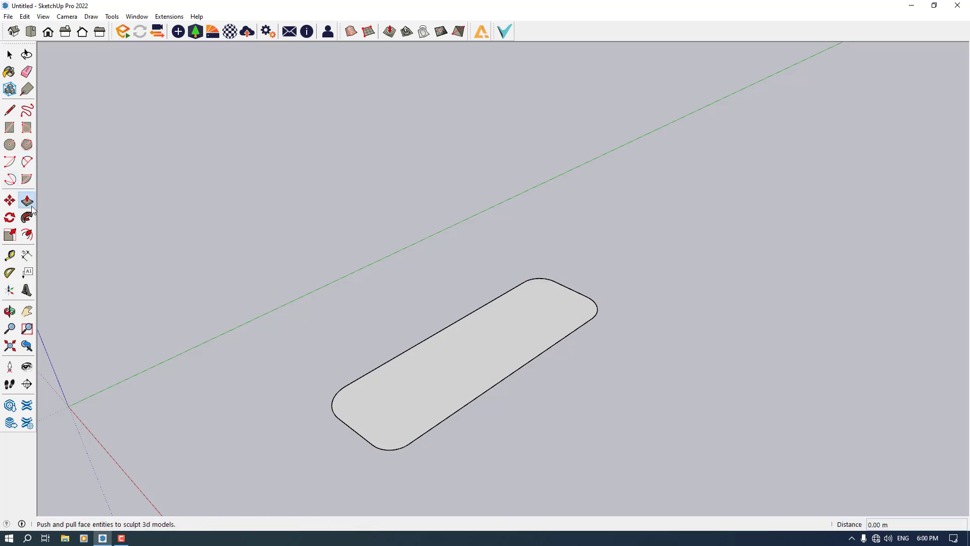
{"action": "left_click", "coordinate": [372, 396]}
{"action": "scroll", "coordinate": [374, 384], "scroll_direction": "down", "scroll_amount": 3}
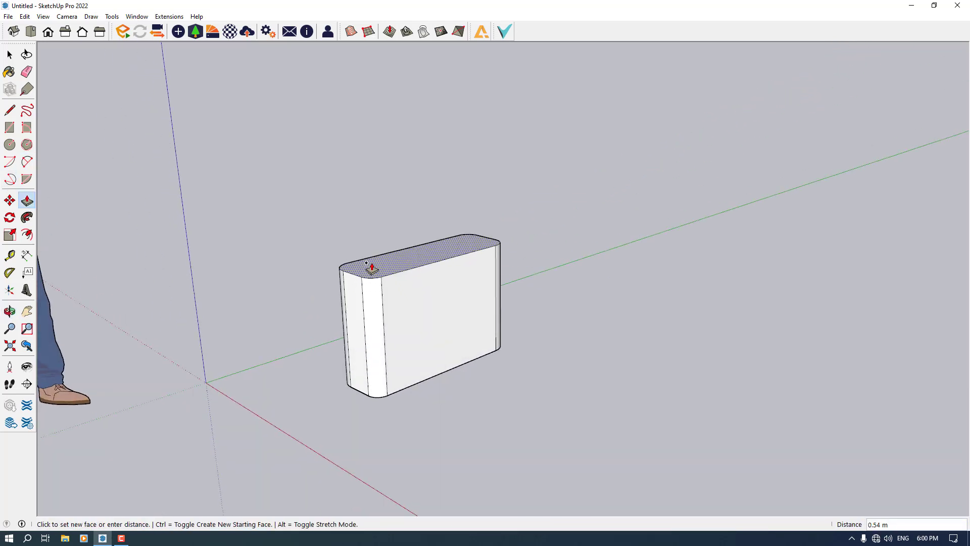
{"action": "mouse_move", "coordinate": [372, 262]}
{"action": "middle_mouse_down"}
{"action": "mouse_move", "coordinate": [374, 309]}
{"action": "mouse_move", "coordinate": [371, 269]}
{"action": "middle_mouse_up"}
{"action": "scroll", "coordinate": [371, 269], "scroll_direction": "up", "scroll_amount": 2}
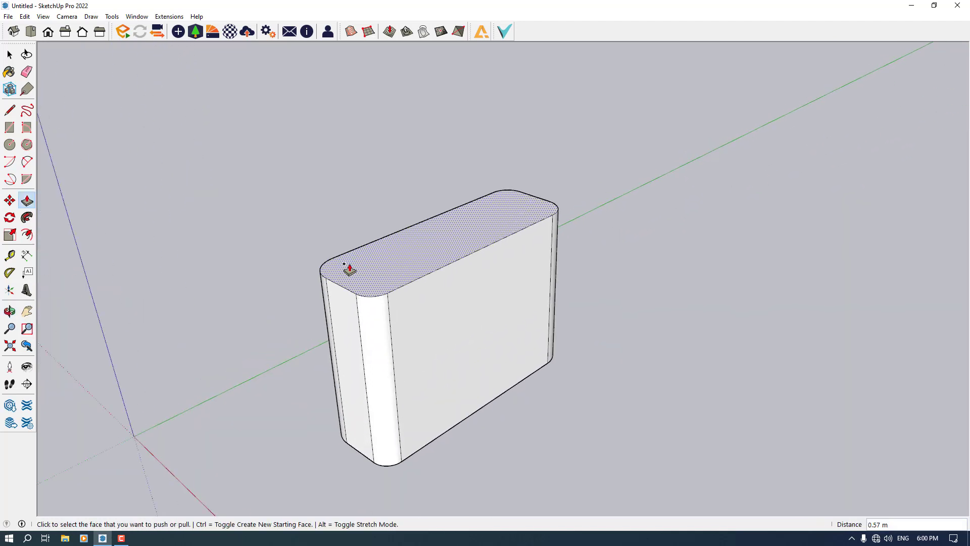
Step: Offset the body's top face outline outward by about 0.03 m
{"action": "left_click", "coordinate": [27, 234]}
{"action": "left_click", "coordinate": [345, 289]}
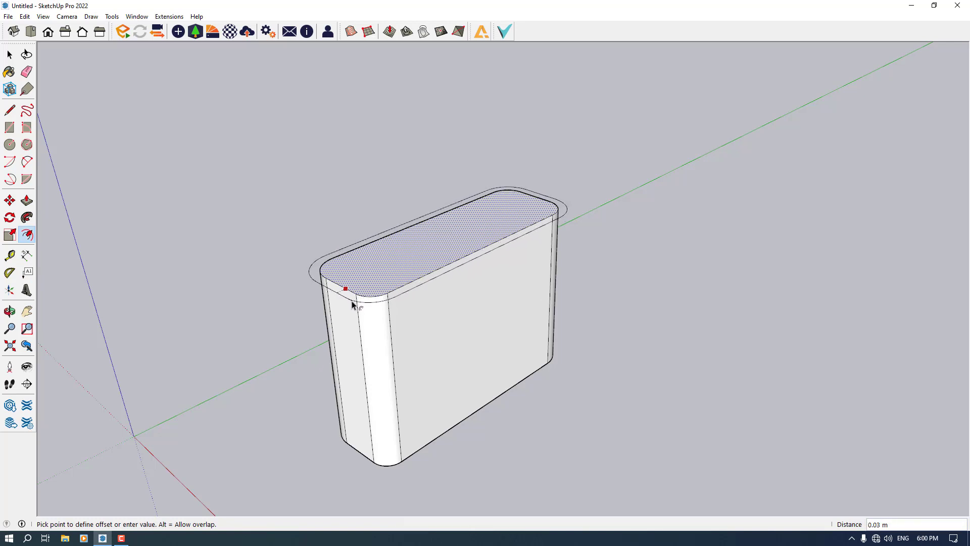
{"action": "left_click", "coordinate": [352, 303]}
Step: Pull the outer ring face upward to form a raised rim around the top of the body
{"action": "left_click", "coordinate": [26, 200]}
{"action": "left_click", "coordinate": [315, 274]}
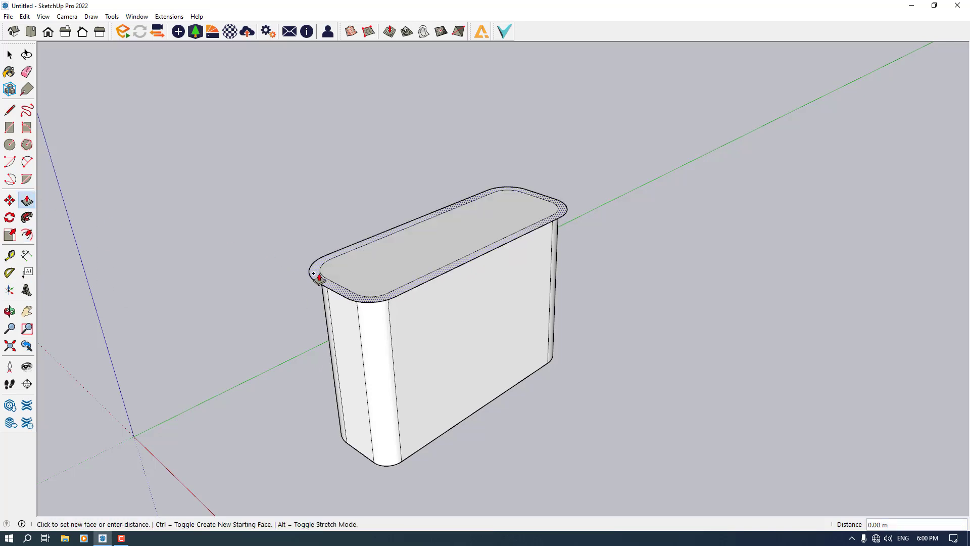
{"action": "left_click", "coordinate": [310, 246]}
{"action": "left_click", "coordinate": [309, 246]}
{"action": "left_click", "coordinate": [312, 227]}
{"action": "scroll", "coordinate": [341, 246], "scroll_direction": "up", "scroll_amount": 5}
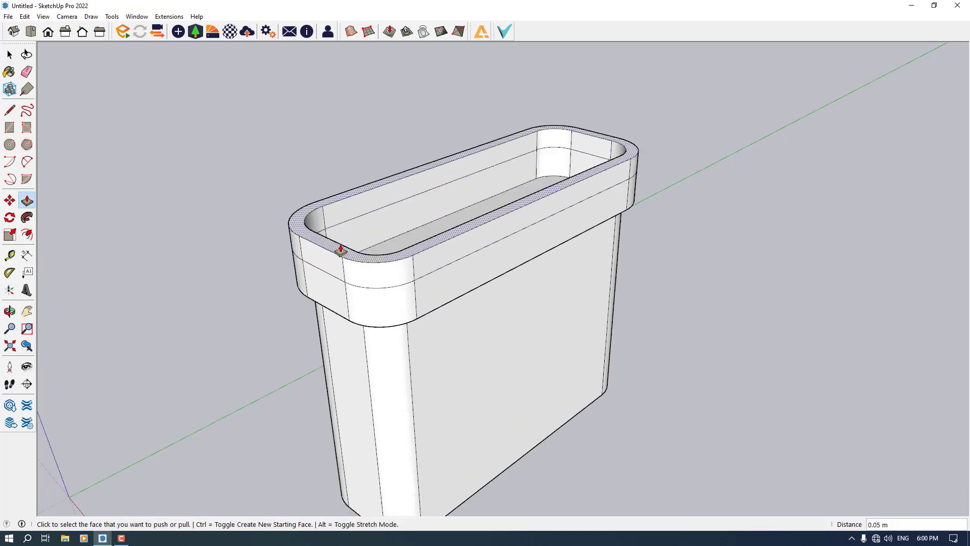
Step: Offset the rim's top face about 0.02 m inward from its outer edge
{"action": "left_click", "coordinate": [27, 234]}
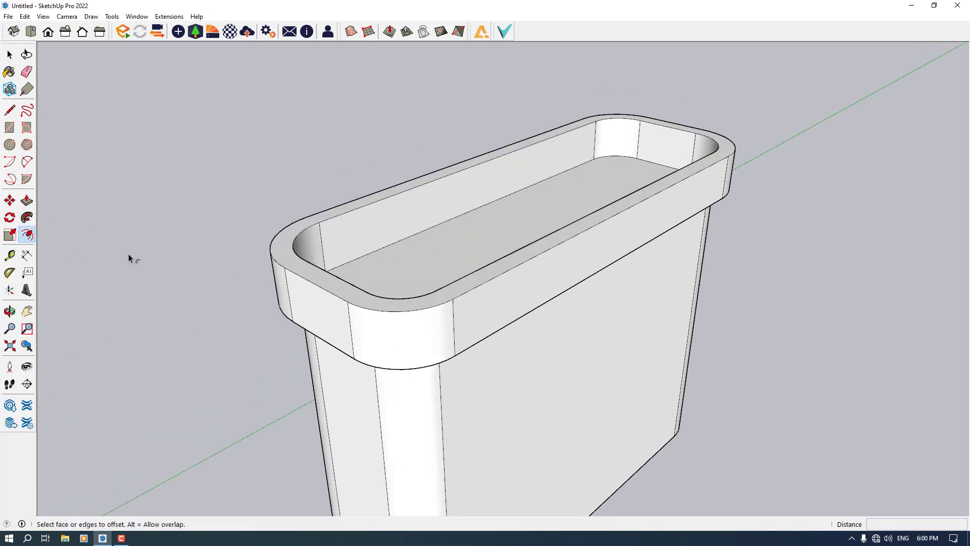
{"action": "scroll", "coordinate": [292, 260], "scroll_direction": "up", "scroll_amount": 2}
{"action": "left_click", "coordinate": [292, 259]}
{"action": "left_click", "coordinate": [292, 261]}
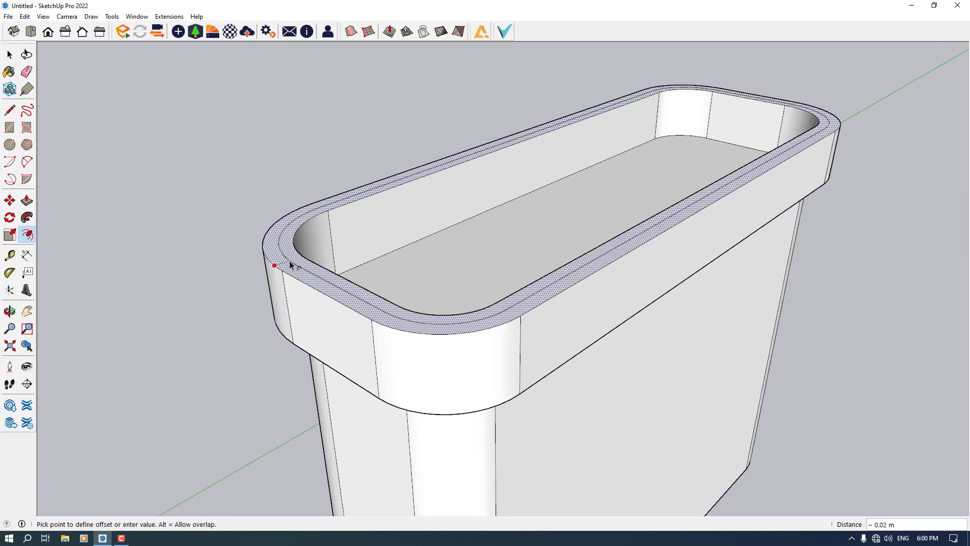
Step: Pull the inner ring of the rim up about 0.04 m to form a stepped lip
{"action": "left_click", "coordinate": [27, 201]}
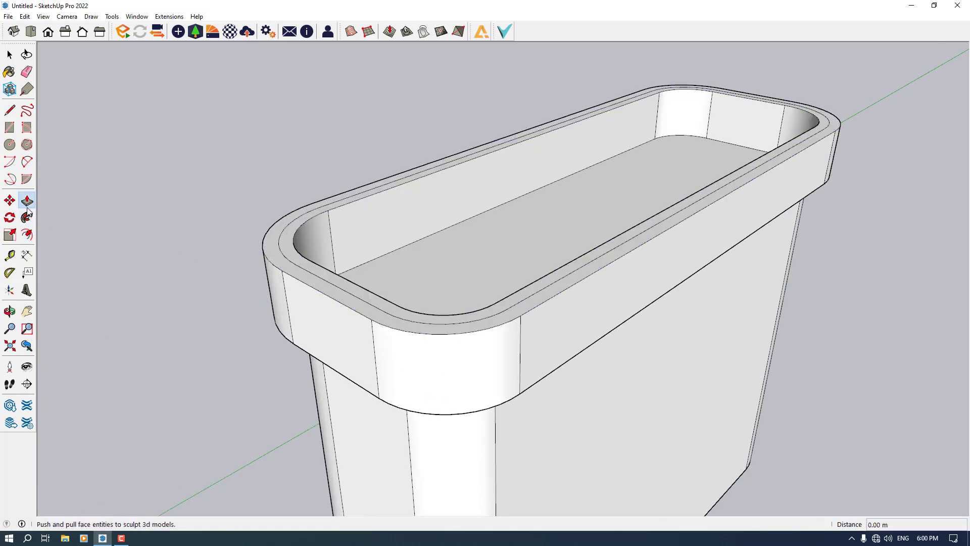
{"action": "left_click", "coordinate": [288, 230]}
{"action": "scroll", "coordinate": [286, 218], "scroll_direction": "down", "scroll_amount": 2}
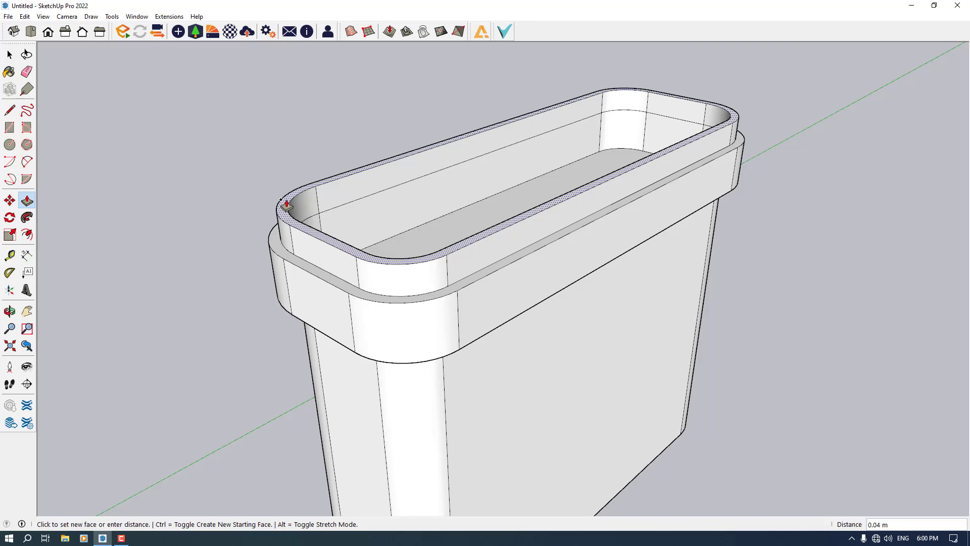
{"action": "left_click", "coordinate": [286, 204]}
{"action": "middle_click_drag", "start_coordinate": [287, 204], "coordinate": [362, 288]}
{"action": "key", "text": "space"}
Step: Offset the flat face on the rim's narrow end inward by about 0.02 m to create a small rectangle
{"action": "scroll", "coordinate": [471, 229], "scroll_direction": "down", "scroll_amount": 4}
{"action": "middle_click_drag", "start_coordinate": [471, 228], "coordinate": [350, 156]}
{"action": "scroll", "coordinate": [470, 232], "scroll_direction": "up", "scroll_amount": 3}
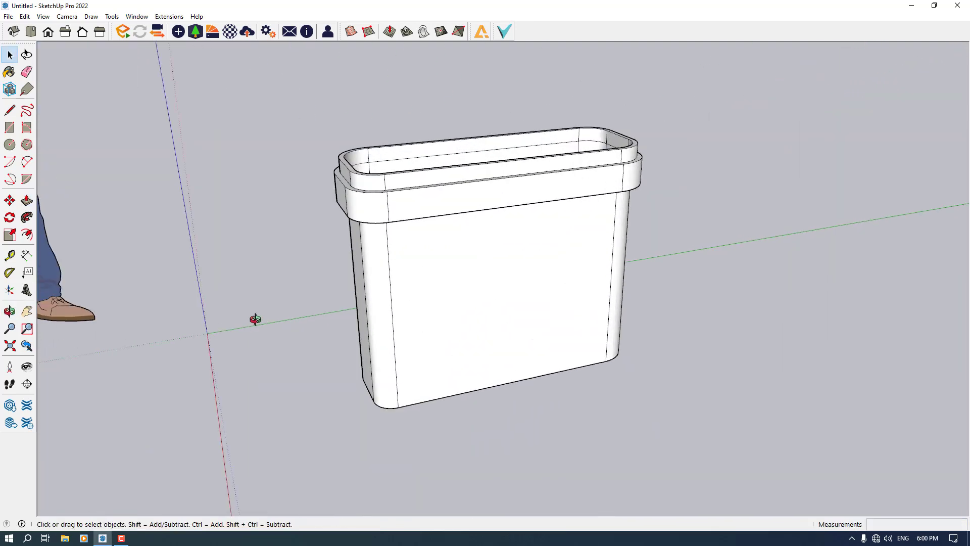
{"action": "middle_click_drag", "start_coordinate": [253, 322], "coordinate": [513, 287]}
{"action": "scroll", "coordinate": [422, 201], "scroll_direction": "up", "scroll_amount": 4}
{"action": "key", "text": "f"}
{"action": "left_click", "coordinate": [346, 224]}
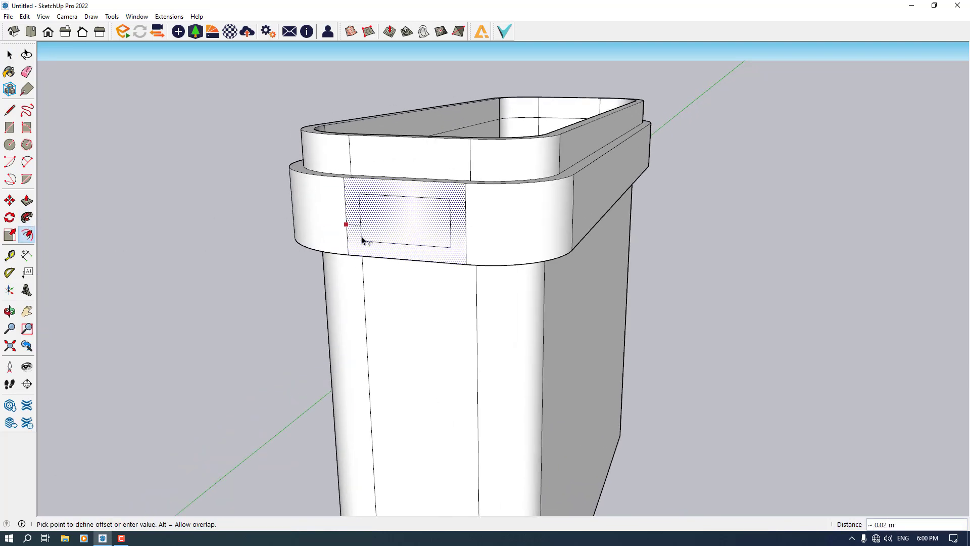
{"action": "left_click", "coordinate": [367, 239]}
{"action": "key", "text": "space"}
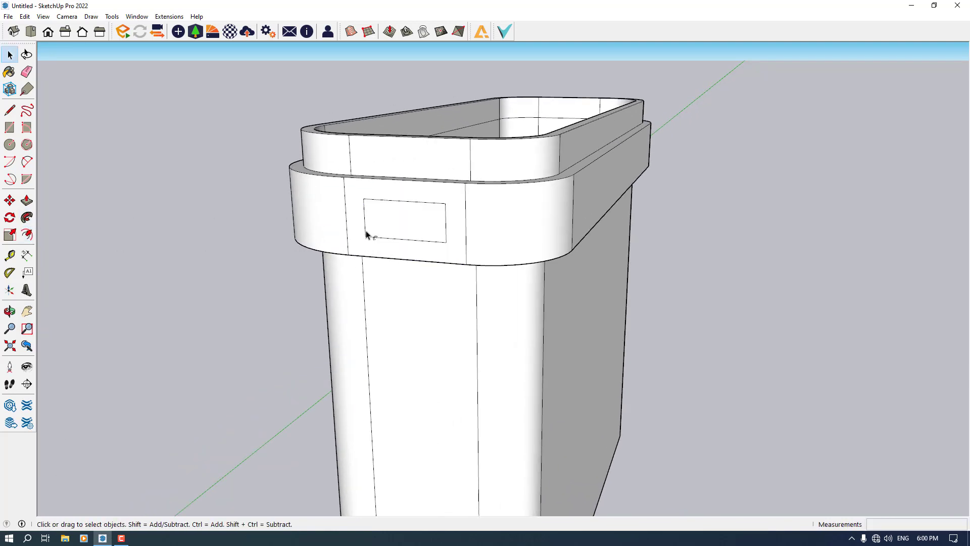
Step: Move the small rectangle's two vertical edges inward along the face to narrow it to a near-square
{"action": "key", "text": "m"}
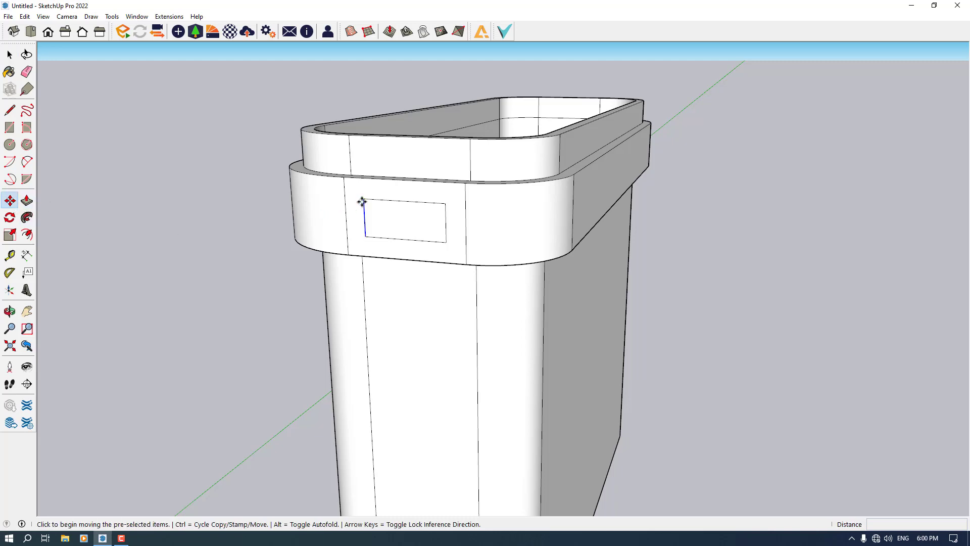
{"action": "left_click", "coordinate": [362, 200]}
{"action": "left_click", "coordinate": [374, 201]}
{"action": "key", "text": "space"}
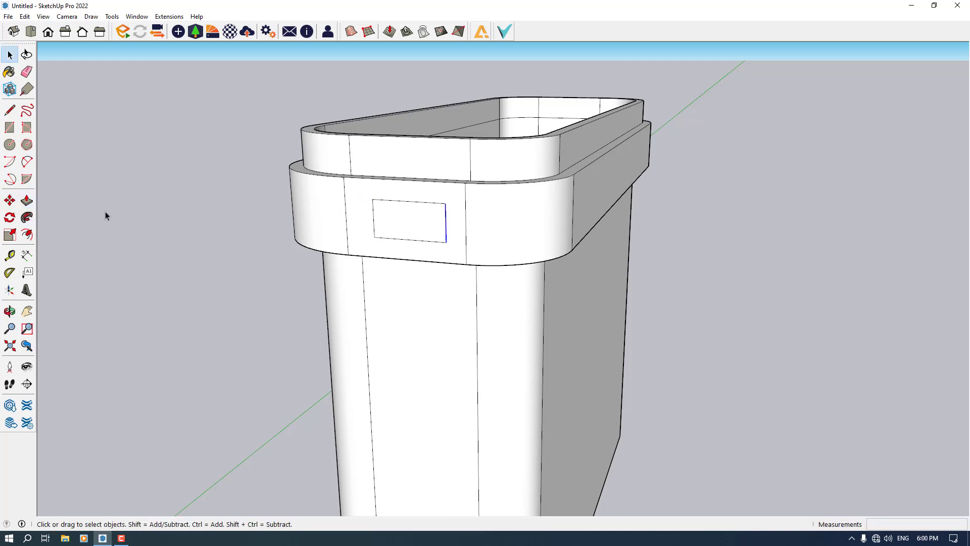
{"action": "left_click", "coordinate": [10, 201]}
{"action": "left_click", "coordinate": [444, 204]}
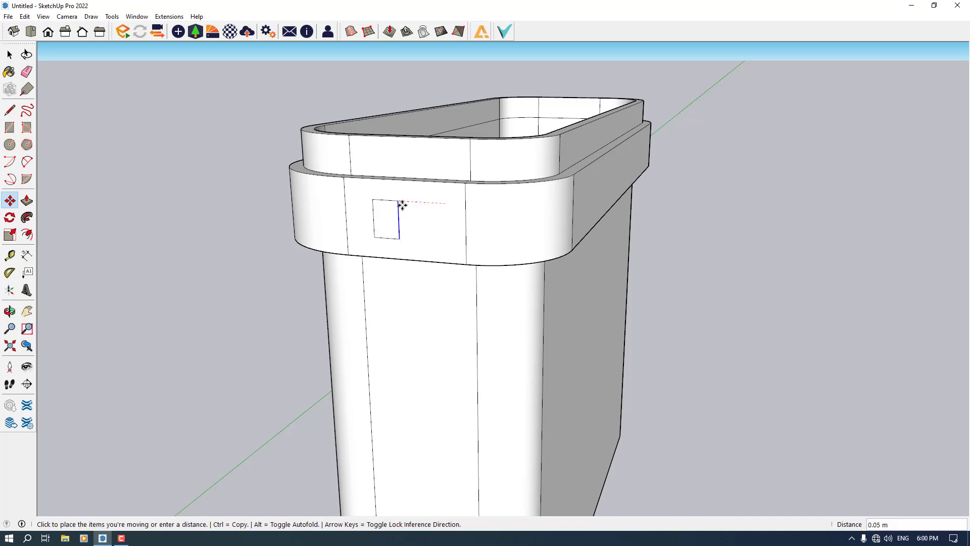
{"action": "left_click", "coordinate": [405, 205]}
Step: Extrude the small near-square face outward from the rim's end to form a latch block
{"action": "left_click", "coordinate": [27, 201]}
{"action": "middle_click_drag", "start_coordinate": [282, 262], "coordinate": [501, 216]}
{"action": "left_click", "coordinate": [367, 231]}
{"action": "left_click", "coordinate": [353, 227]}
{"action": "key", "text": "space"}
Step: Offset the latch block's front face slightly inward
{"action": "scroll", "coordinate": [454, 219], "scroll_direction": "up", "scroll_amount": 4}
{"action": "left_click", "coordinate": [26, 235]}
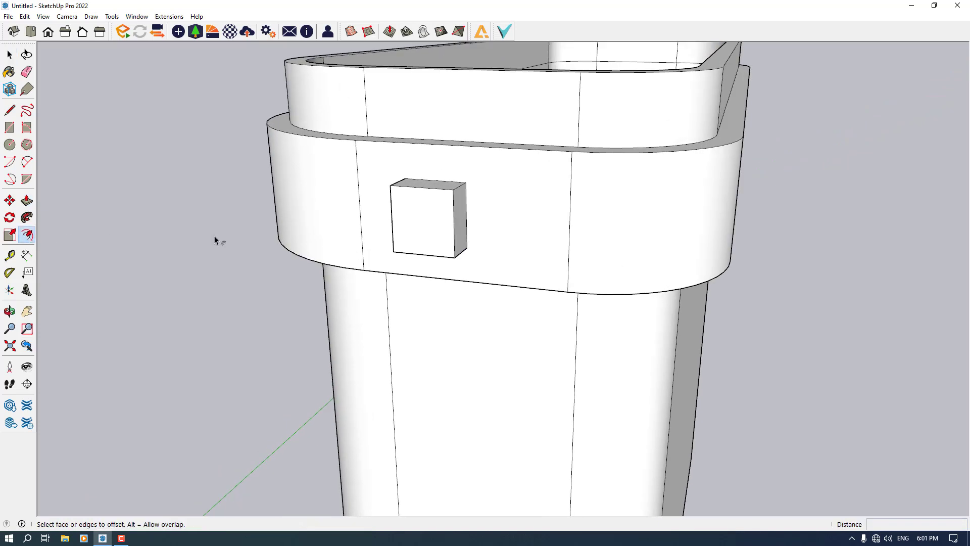
{"action": "left_click", "coordinate": [397, 235]}
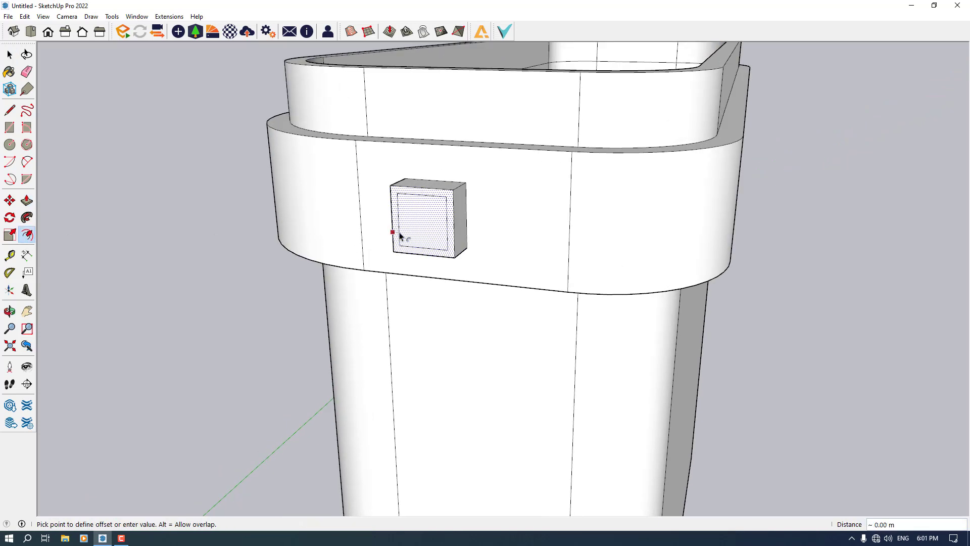
{"action": "left_click", "coordinate": [399, 236]}
Step: Push the border around the latch block's inset face back, leaving a smaller raised front
{"action": "left_click", "coordinate": [27, 201]}
{"action": "middle_click_drag", "start_coordinate": [52, 210], "coordinate": [256, 249]}
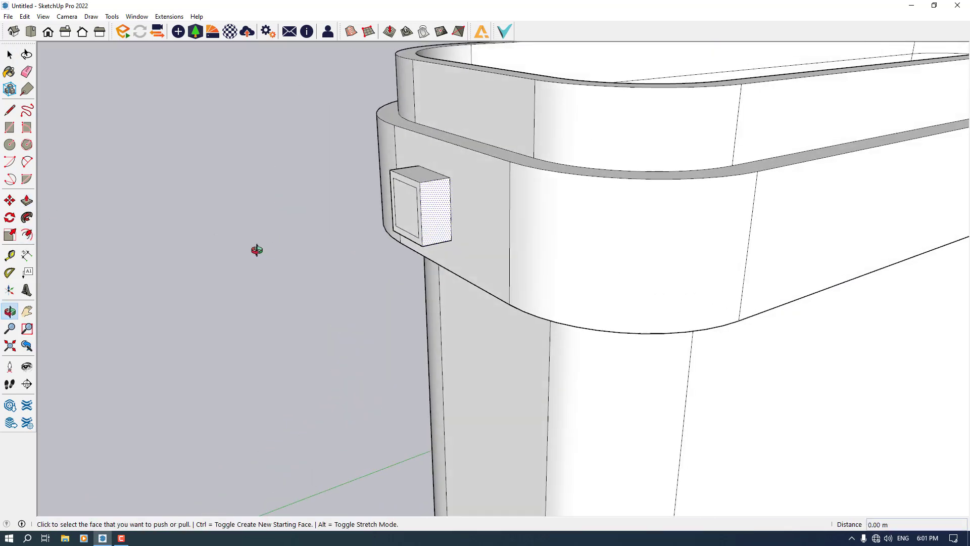
{"action": "left_click", "coordinate": [418, 193]}
{"action": "left_click", "coordinate": [425, 190]}
{"action": "scroll", "coordinate": [396, 256], "scroll_direction": "down", "scroll_amount": 5}
Step: Select all of the container's connected geometry and make it a group
{"action": "key", "text": "space"}
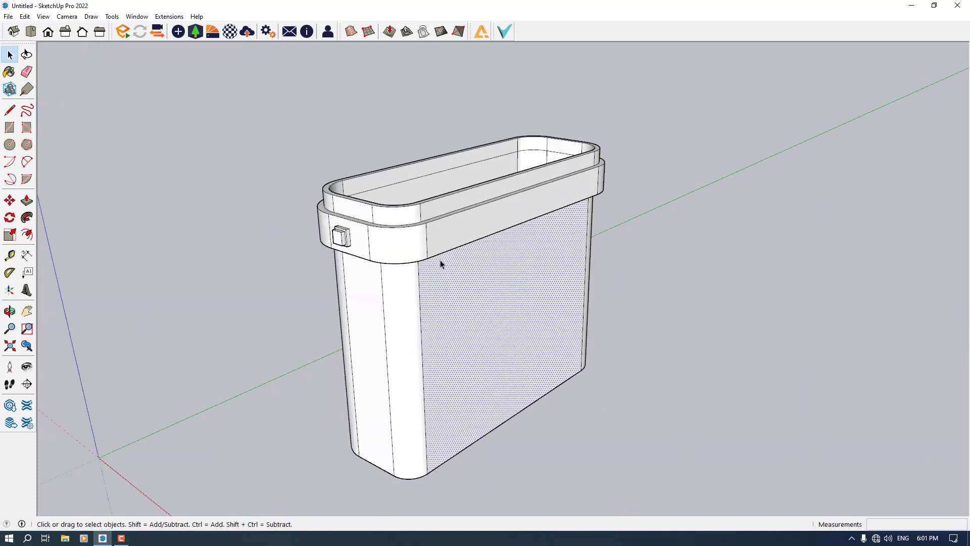
{"action": "triple_click", "coordinate": [440, 260]}
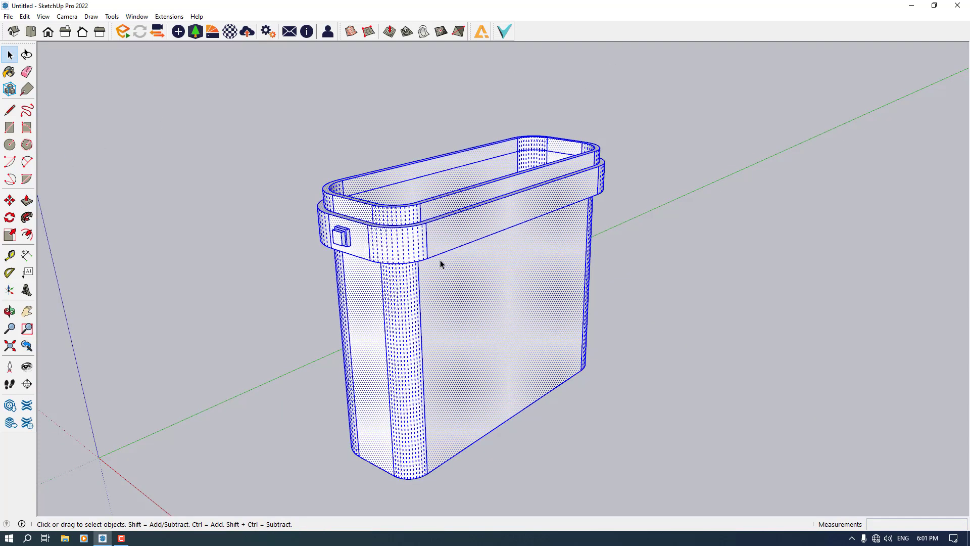
{"action": "right_click", "coordinate": [440, 259]}
{"action": "left_click", "coordinate": [483, 350]}
{"action": "left_click", "coordinate": [716, 203]}
{"action": "middle_click_drag", "start_coordinate": [440, 229], "coordinate": [480, 285]}
{"action": "scroll", "coordinate": [397, 234], "scroll_direction": "up", "scroll_amount": 2}
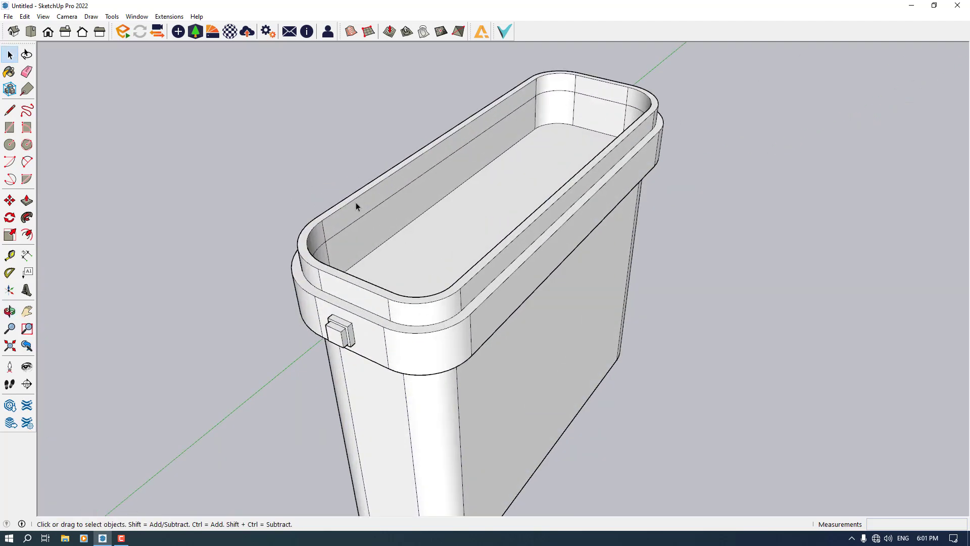
Step: Explode the container group
{"action": "right_click", "coordinate": [370, 254]}
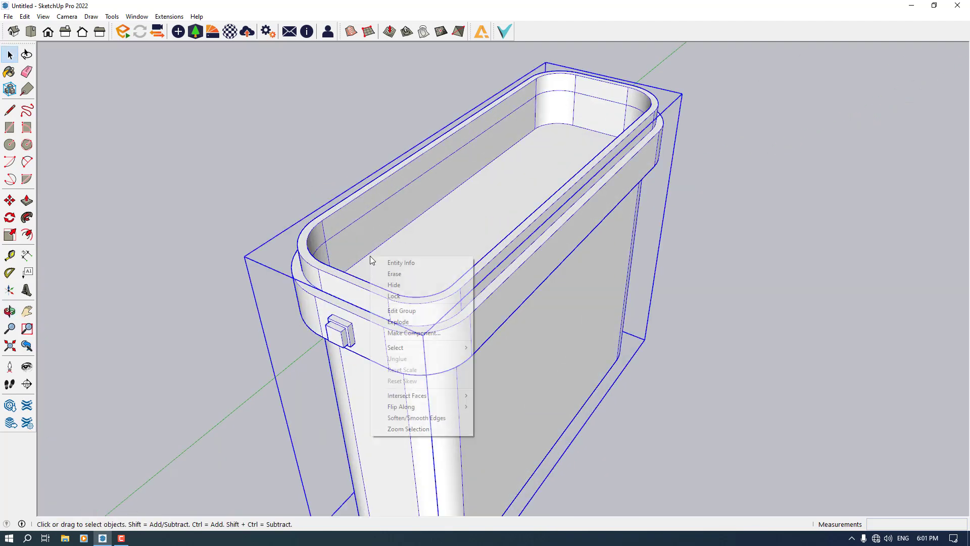
{"action": "left_click", "coordinate": [407, 309]}
{"action": "triple_click", "coordinate": [404, 318]}
Step: Copy the recessed face inside the rim about 0.3 m straight up above the container
{"action": "scroll", "coordinate": [427, 263], "scroll_direction": "down", "scroll_amount": 3}
{"action": "left_click", "coordinate": [436, 236]}
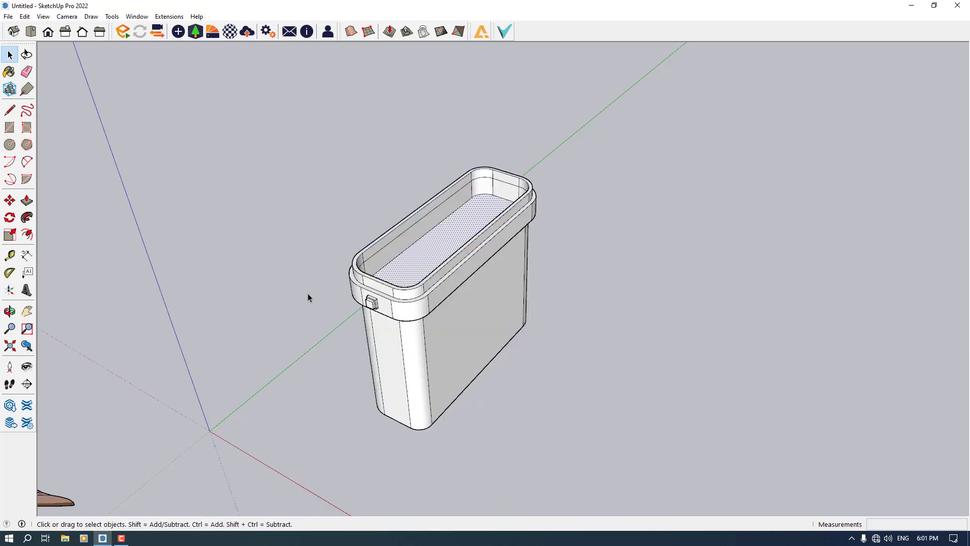
{"action": "left_click", "coordinate": [9, 200]}
{"action": "middle_click_drag", "start_coordinate": [359, 283], "coordinate": [409, 173]}
{"action": "left_click", "coordinate": [409, 174]}
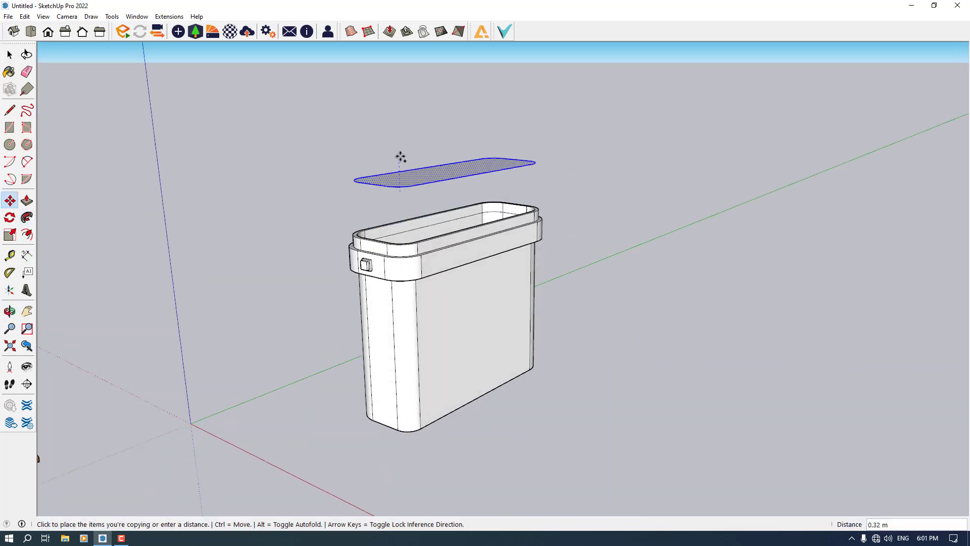
{"action": "left_click", "coordinate": [398, 162]}
Step: Group all of the container's connected geometry, leaving out the copied face above it
{"action": "key", "text": "space"}
{"action": "left_click", "coordinate": [408, 308]}
{"action": "triple_click", "coordinate": [408, 308]}
{"action": "right_click", "coordinate": [409, 303]}
{"action": "left_click", "coordinate": [445, 389]}
{"action": "middle_click_drag", "start_coordinate": [419, 354], "coordinate": [402, 317]}
{"action": "left_click", "coordinate": [171, 226]}
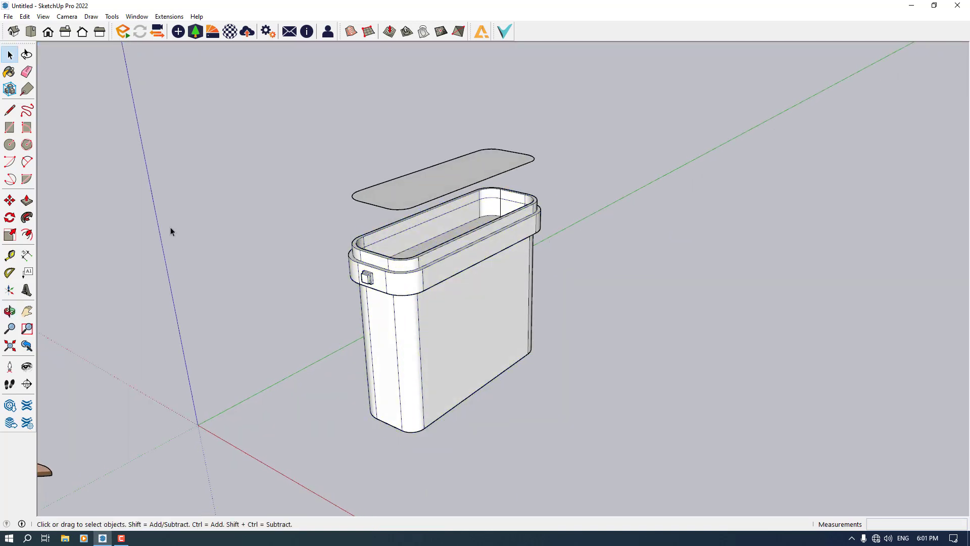
Step: Extrude the copied face slightly upward into a thin lid slab
{"action": "left_click", "coordinate": [26, 201]}
{"action": "scroll", "coordinate": [379, 200], "scroll_direction": "up", "scroll_amount": 2}
{"action": "left_click", "coordinate": [377, 197]}
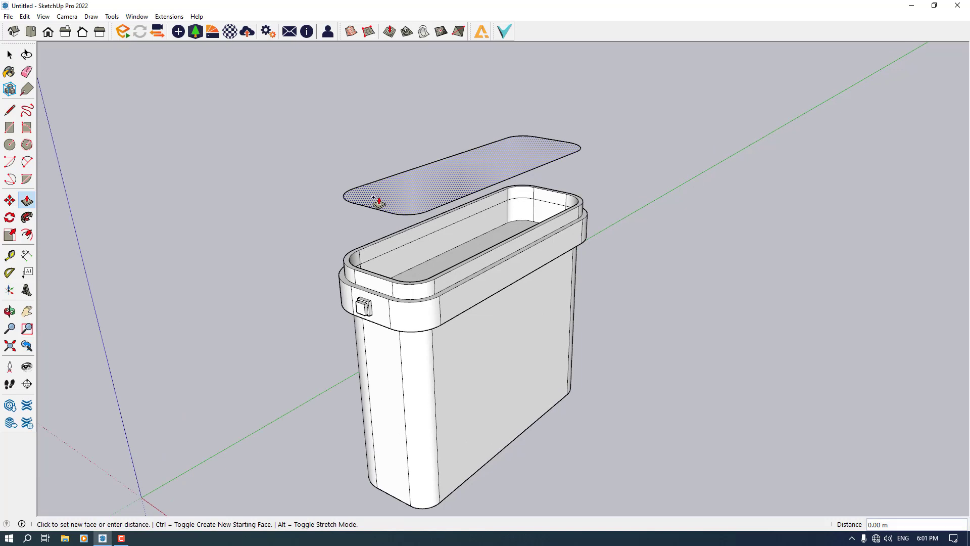
{"action": "key", "text": "Escape"}
{"action": "key", "text": "space"}
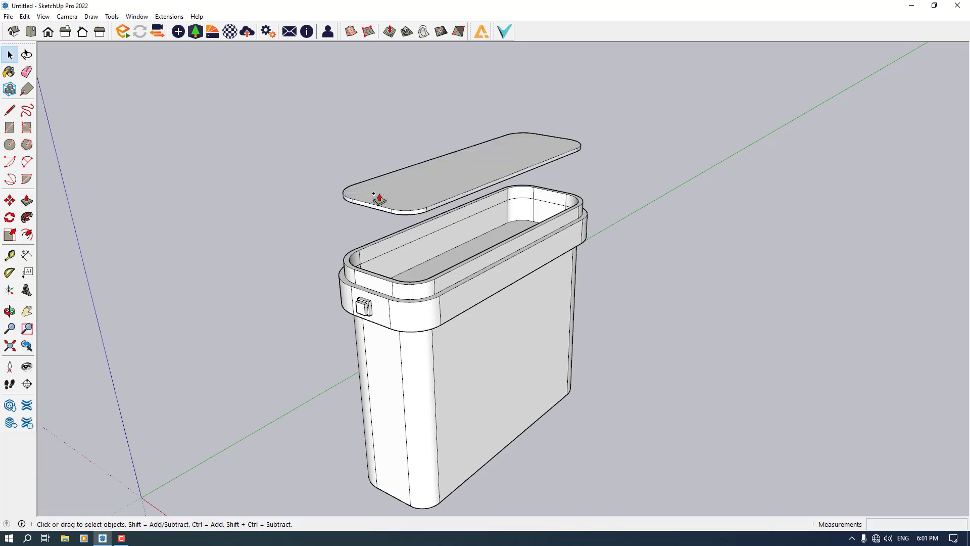
Step: Offset the outline of the lid's top face inward by about 0.13 m, leaving a long narrow strip in the middle
{"action": "left_click", "coordinate": [27, 234]}
{"action": "middle_click_drag", "start_coordinate": [455, 212], "coordinate": [453, 223]}
{"action": "left_click", "coordinate": [446, 189]}
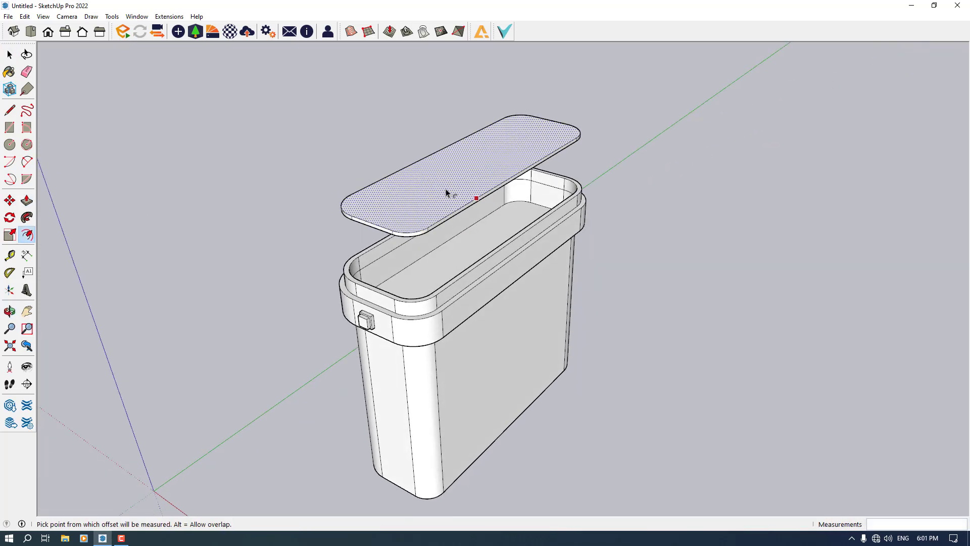
{"action": "left_click", "coordinate": [445, 183]}
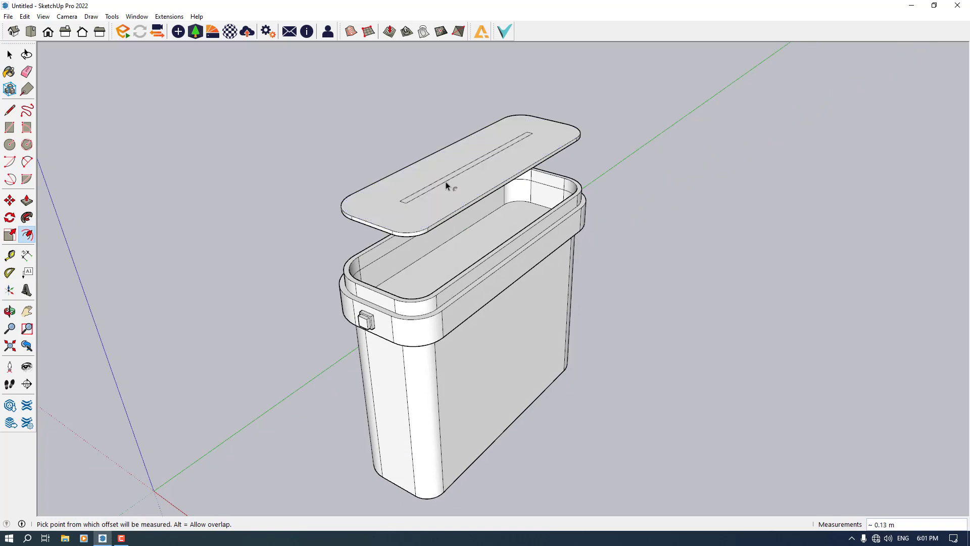
{"action": "scroll", "coordinate": [445, 185], "scroll_direction": "up", "scroll_amount": 3}
Step: Extrude the narrow strip on the lid upward by about 0.03 m into a solid bar
{"action": "key", "text": "p"}
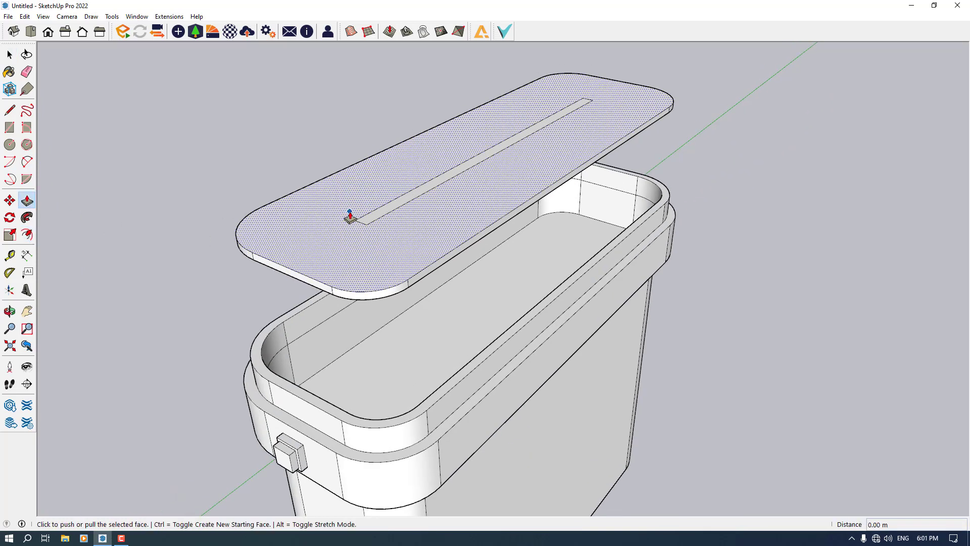
{"action": "key", "text": "space"}
{"action": "left_click", "coordinate": [368, 220]}
{"action": "left_click", "coordinate": [212, 212]}
{"action": "left_click", "coordinate": [26, 202]}
{"action": "left_click", "coordinate": [377, 215]}
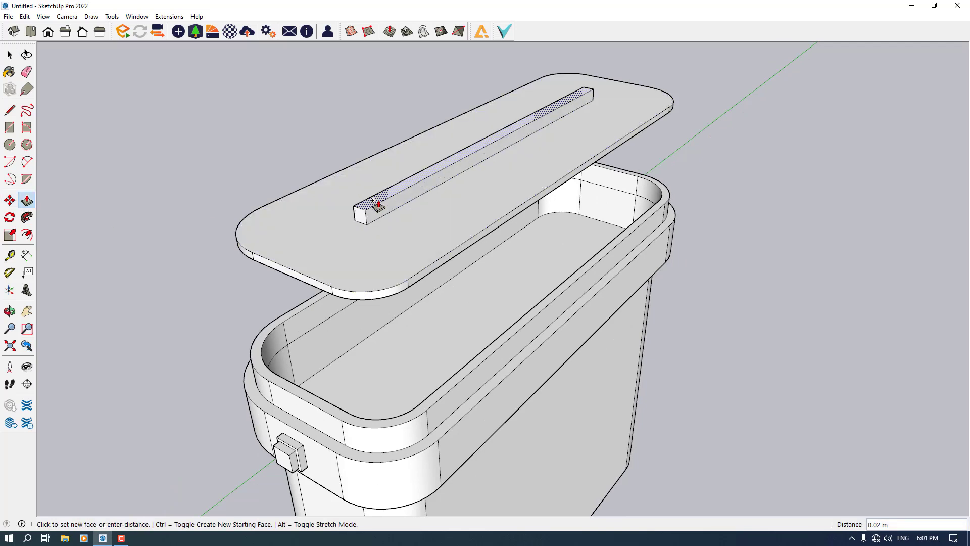
{"action": "left_click", "coordinate": [372, 191]}
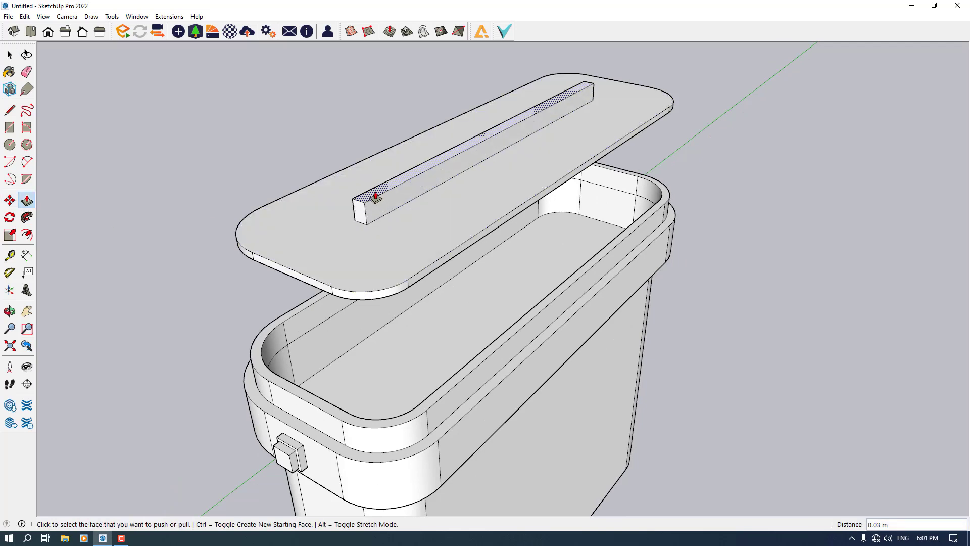
Step: Offset the upper and two end edges of the bar's long side face inward by about 0.01 m
{"action": "left_click", "coordinate": [27, 234]}
{"action": "key", "text": "space"}
{"action": "scroll", "coordinate": [426, 184], "scroll_direction": "up", "scroll_amount": 2}
{"action": "left_click", "coordinate": [332, 232]}
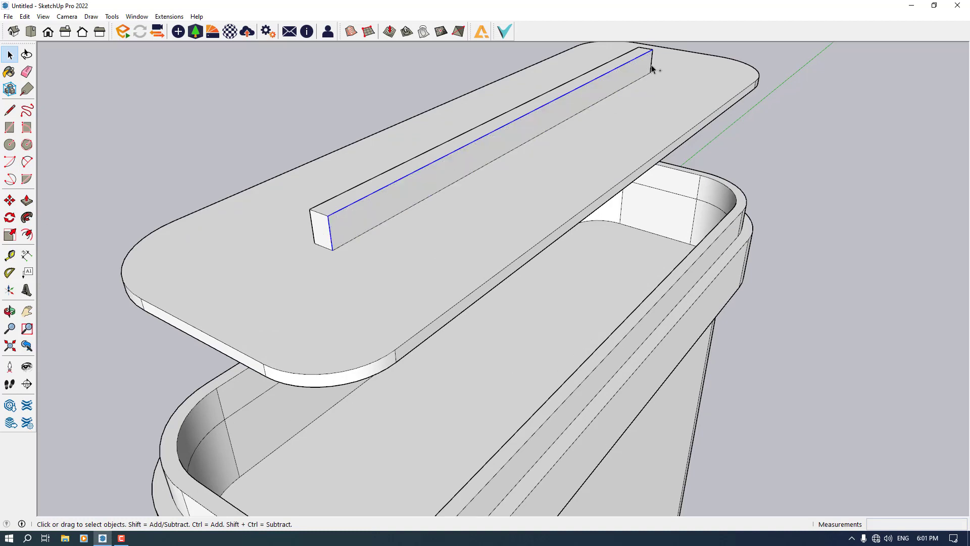
{"action": "key", "text": "f"}
{"action": "scroll", "coordinate": [625, 67], "scroll_direction": "up", "scroll_amount": 2}
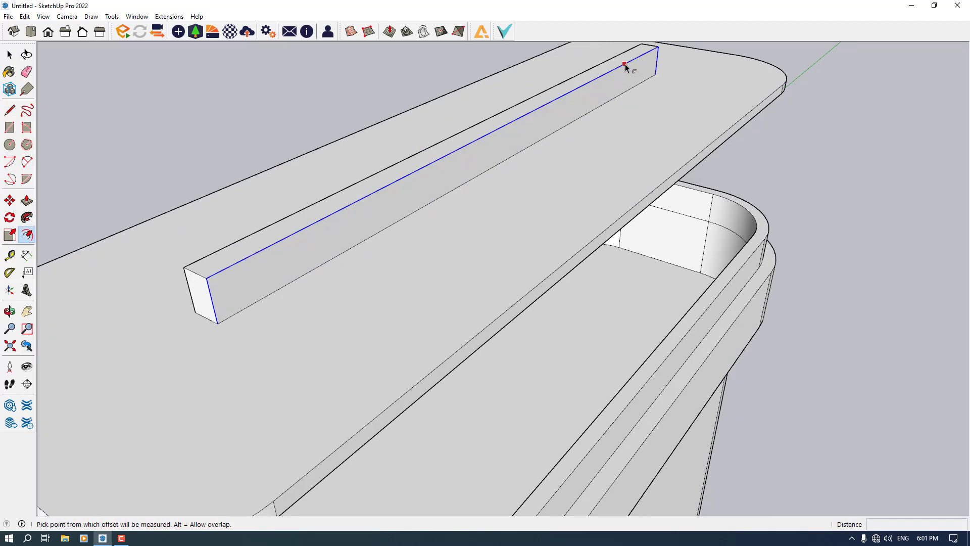
{"action": "left_click", "coordinate": [623, 70]}
{"action": "left_click", "coordinate": [607, 82]}
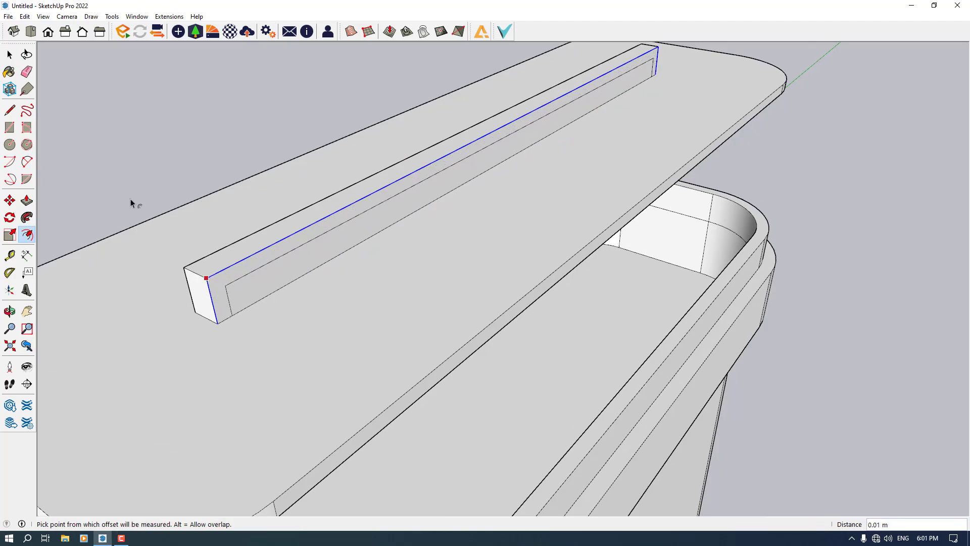
Step: Push the inner side face 0.02 m through the bar, cutting an opening that turns it into a handle
{"action": "left_click", "coordinate": [27, 201]}
{"action": "left_click", "coordinate": [429, 201]}
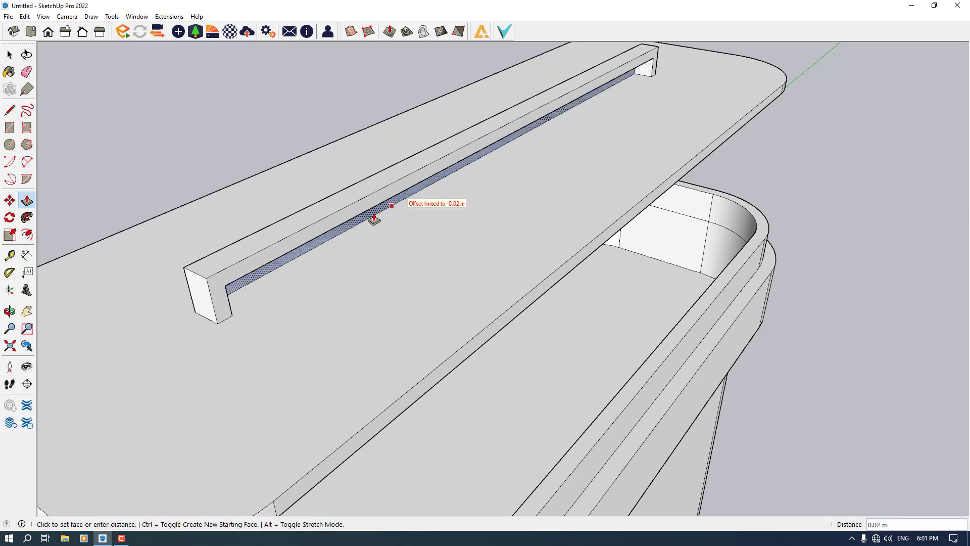
{"action": "left_click", "coordinate": [322, 255]}
{"action": "scroll", "coordinate": [416, 219], "scroll_direction": "down", "scroll_amount": 2}
{"action": "middle_click_drag", "start_coordinate": [416, 219], "coordinate": [413, 182]}
{"action": "key", "text": "space"}
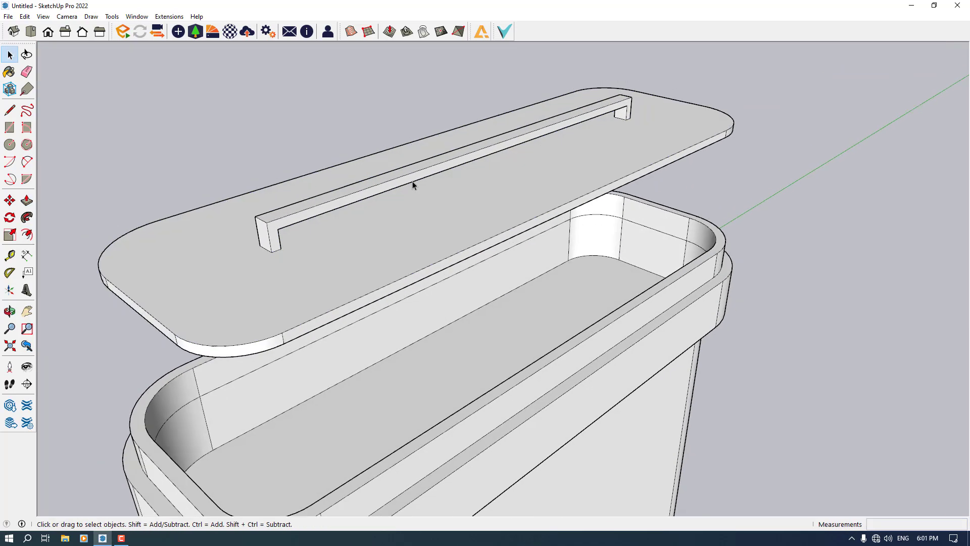
Step: Group all the connected geometry of the lid and its handle
{"action": "scroll", "coordinate": [422, 177], "scroll_direction": "down", "scroll_amount": 3}
{"action": "triple_click", "coordinate": [422, 181]}
{"action": "right_click", "coordinate": [423, 181]}
{"action": "left_click", "coordinate": [469, 264]}
Step: Move the lid group down onto the container's rim
{"action": "left_click", "coordinate": [10, 202]}
{"action": "scroll", "coordinate": [292, 233], "scroll_direction": "up", "scroll_amount": 3}
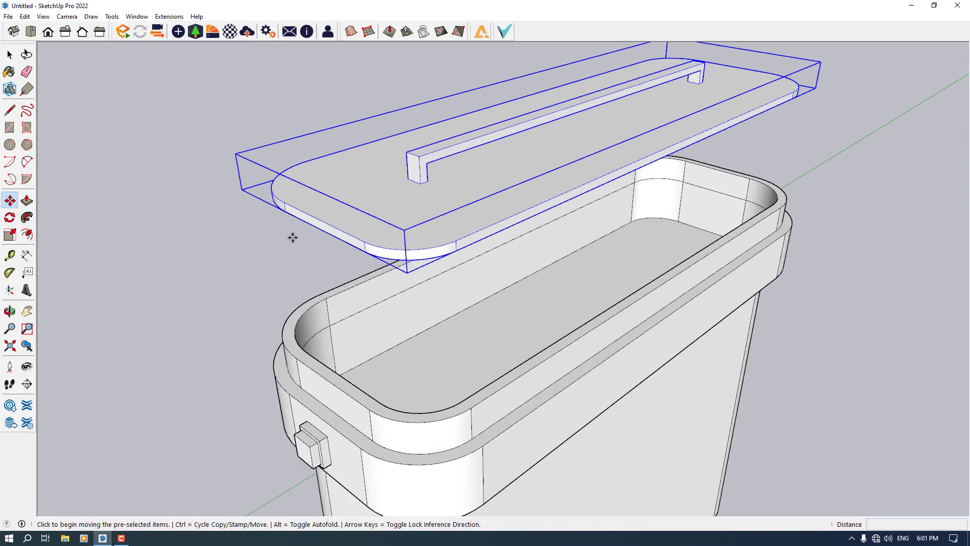
{"action": "left_click", "coordinate": [285, 213]}
{"action": "left_click", "coordinate": [303, 292]}
{"action": "middle_click_drag", "start_coordinate": [368, 266], "coordinate": [346, 214]}
{"action": "key", "text": "space"}
{"action": "scroll", "coordinate": [396, 210], "scroll_direction": "down", "scroll_amount": 5}
{"action": "left_click", "coordinate": [350, 288]}
{"action": "scroll", "coordinate": [443, 297], "scroll_direction": "up", "scroll_amount": 3}
{"action": "scroll", "coordinate": [398, 261], "scroll_direction": "down", "scroll_amount": 3}
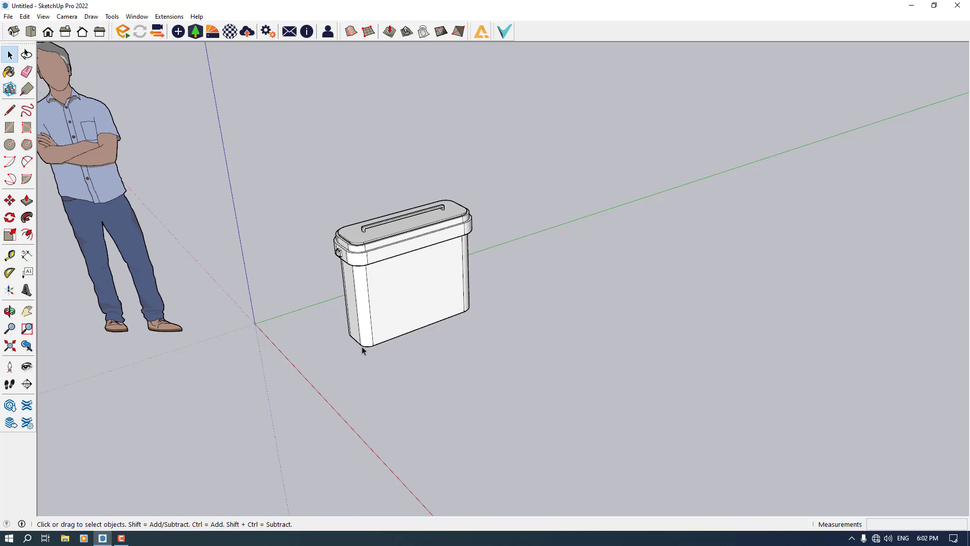
{"action": "scroll", "coordinate": [387, 354], "scroll_direction": "up", "scroll_amount": 1}
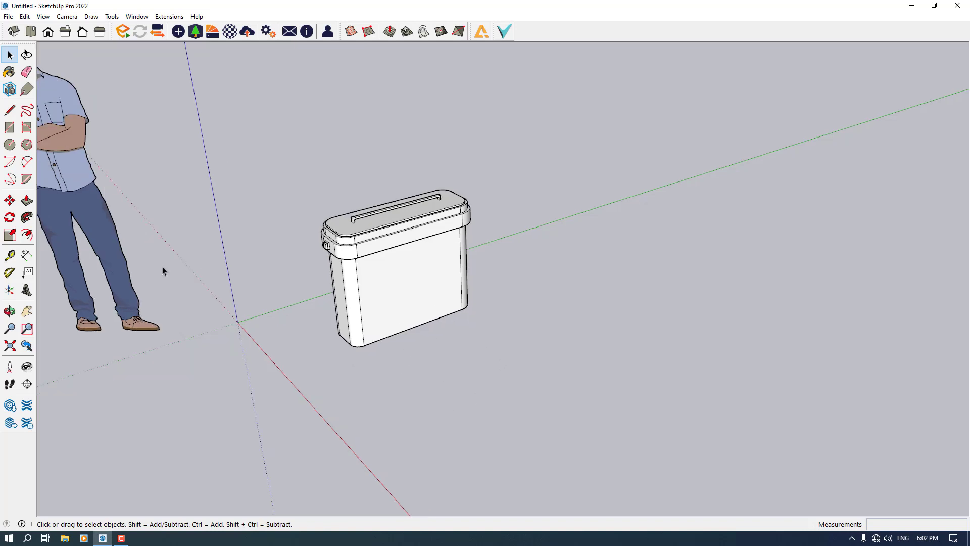
Step: Draw a flat rectangle on the ground extending outward from the container's long bottom edge
{"action": "left_click", "coordinate": [10, 127]}
{"action": "left_click", "coordinate": [364, 346]}
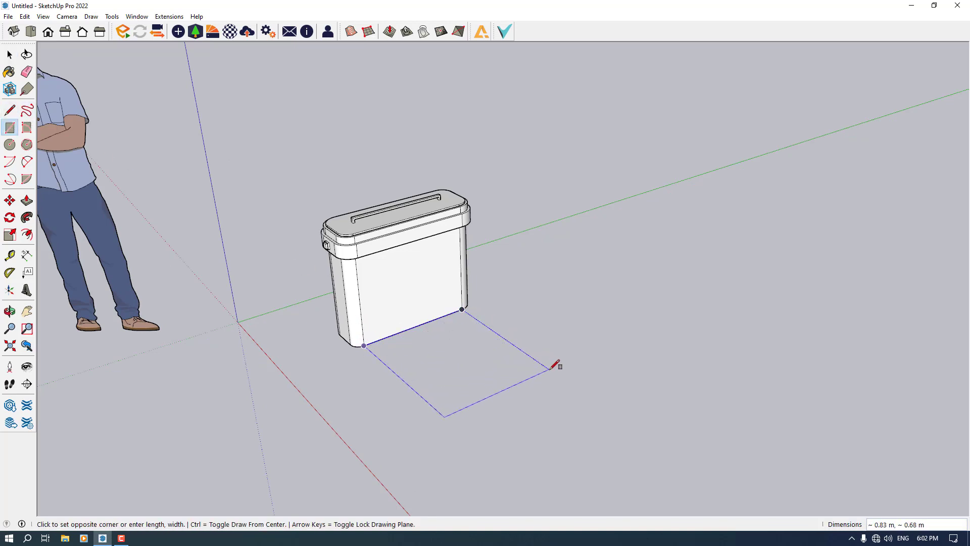
{"action": "left_click", "coordinate": [565, 373]}
{"action": "middle_click_drag", "start_coordinate": [566, 372], "coordinate": [402, 356]}
{"action": "key", "text": "space"}
{"action": "scroll", "coordinate": [402, 354], "scroll_direction": "up", "scroll_amount": 3}
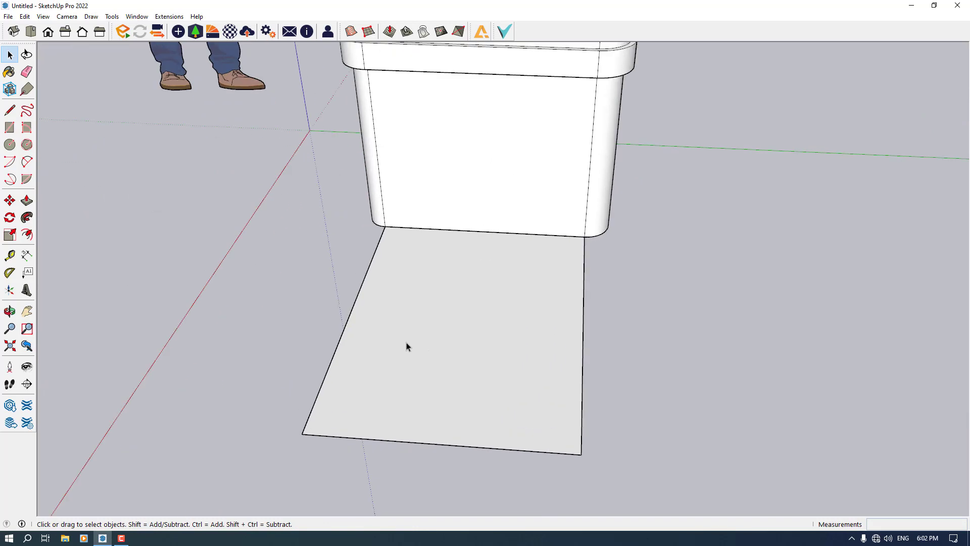
{"action": "scroll", "coordinate": [416, 325], "scroll_direction": "down", "scroll_amount": 2}
Step: Draw a small arc of about 0.17 m radius on the rectangle, starting from the edge along the container
{"action": "left_click", "coordinate": [26, 161]}
{"action": "middle_click_drag", "start_coordinate": [282, 252], "coordinate": [441, 265]}
{"action": "left_click", "coordinate": [439, 263]}
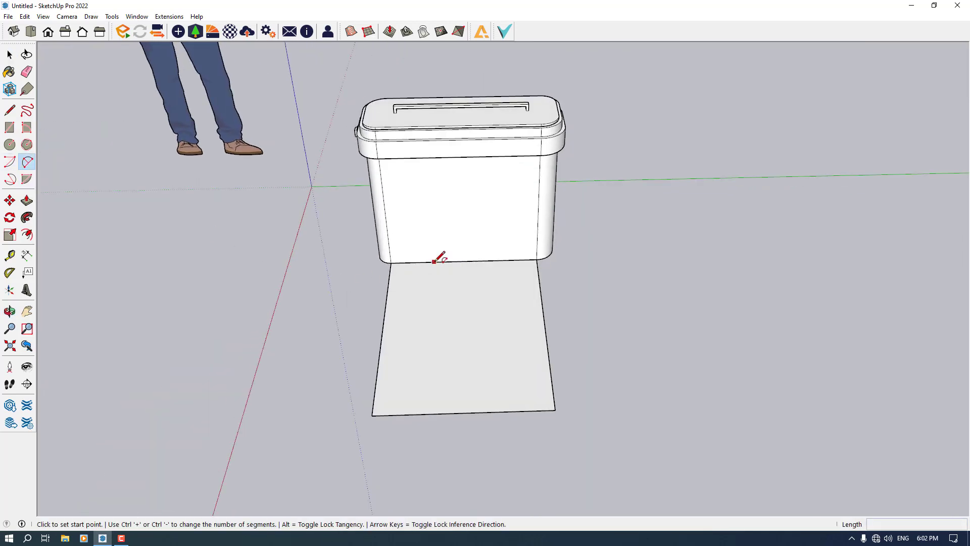
{"action": "scroll", "coordinate": [438, 263], "scroll_direction": "up", "scroll_amount": 2}
{"action": "left_click", "coordinate": [427, 288]}
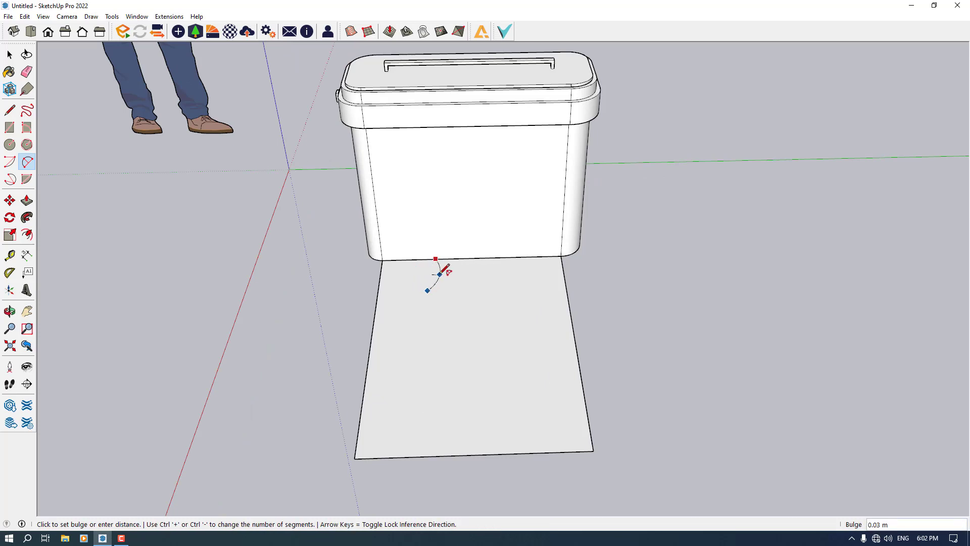
{"action": "scroll", "coordinate": [439, 266], "scroll_direction": "up", "scroll_amount": 2}
{"action": "left_click", "coordinate": [440, 270]}
Step: Continue the curve with two tangent arcs, the first about 0.48 m in radius, ending on the rectangle's far edge
{"action": "scroll", "coordinate": [444, 255], "scroll_direction": "down", "scroll_amount": 3}
{"action": "left_click", "coordinate": [432, 278]}
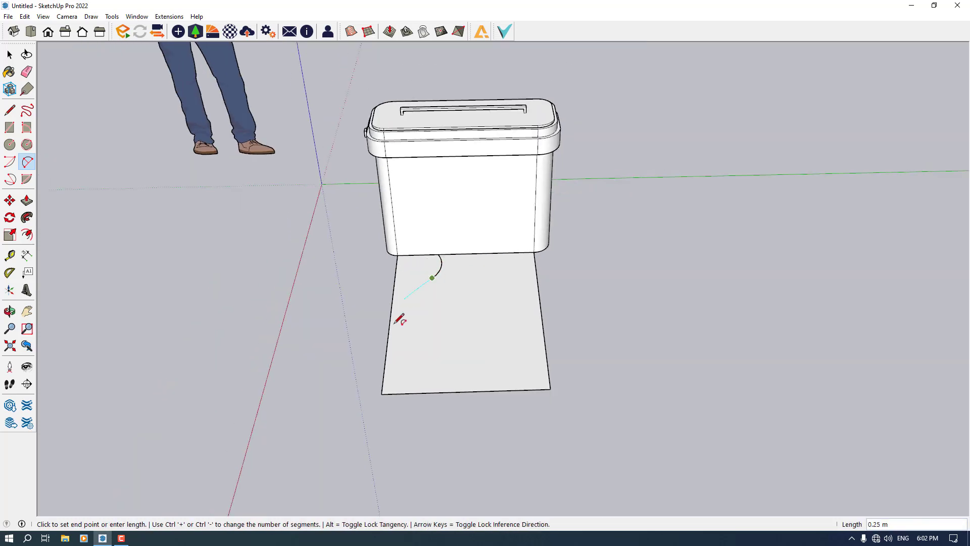
{"action": "left_click", "coordinate": [414, 360]}
{"action": "left_click", "coordinate": [466, 391]}
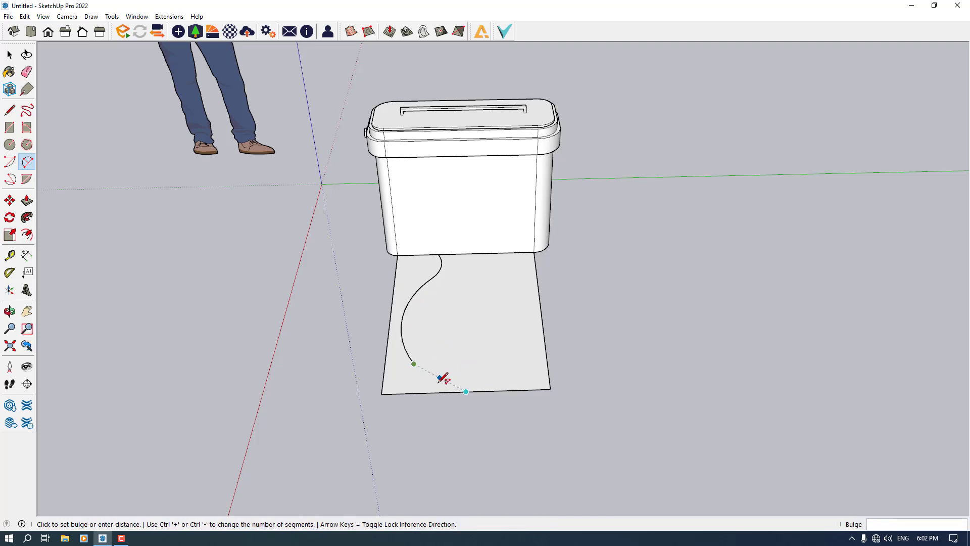
{"action": "left_click", "coordinate": [27, 161]}
{"action": "left_click", "coordinate": [414, 363]}
{"action": "double_click", "coordinate": [466, 391]}
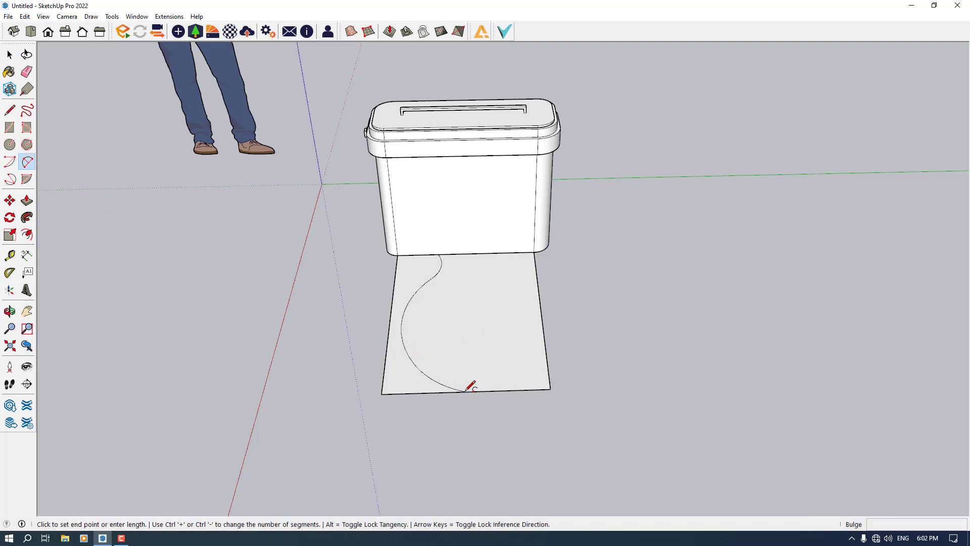
Step: Select all three arcs of the curve and open their entity information
{"action": "scroll", "coordinate": [474, 389], "scroll_direction": "down", "scroll_amount": 3}
{"action": "middle_click_drag", "start_coordinate": [474, 389], "coordinate": [455, 357]}
{"action": "key", "text": "space"}
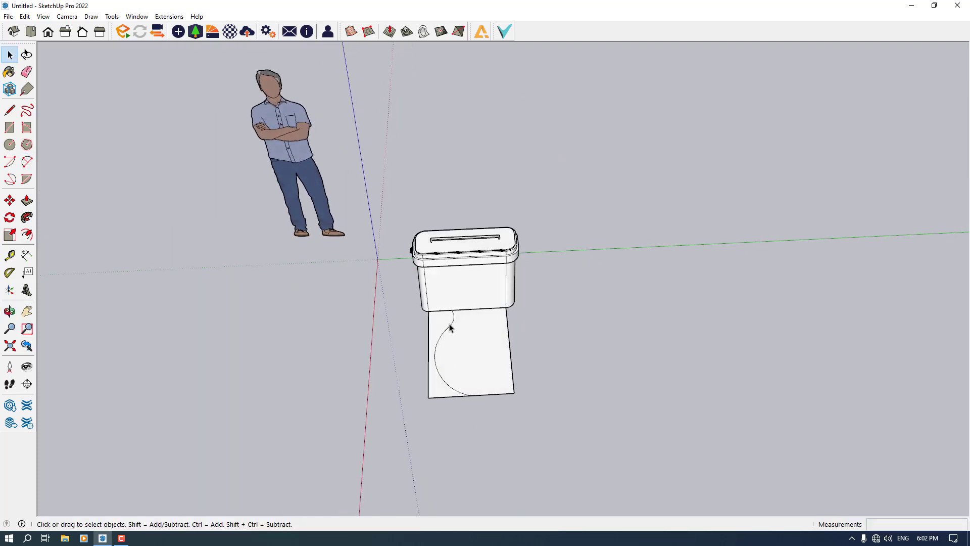
{"action": "scroll", "coordinate": [447, 336], "scroll_direction": "up", "scroll_amount": 3}
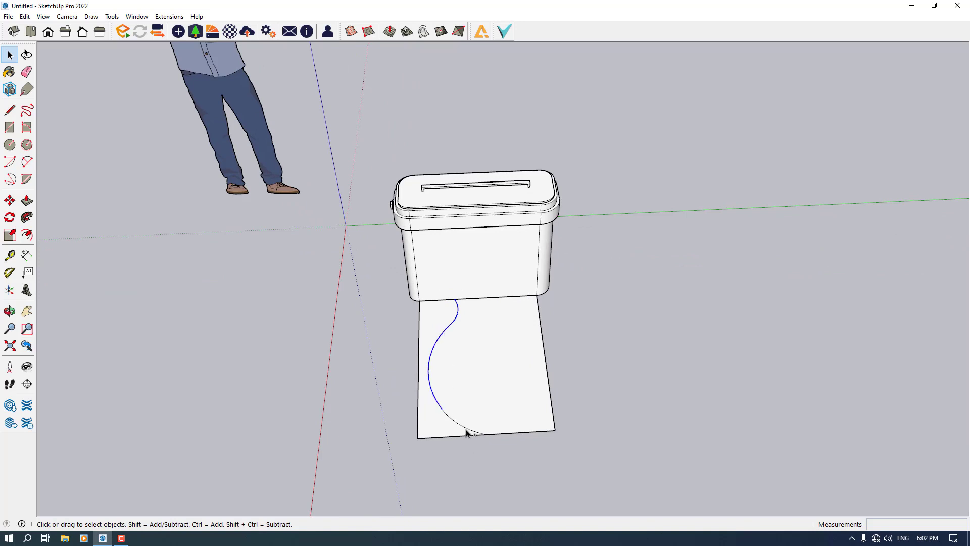
{"action": "left_click", "coordinate": [9, 72]}
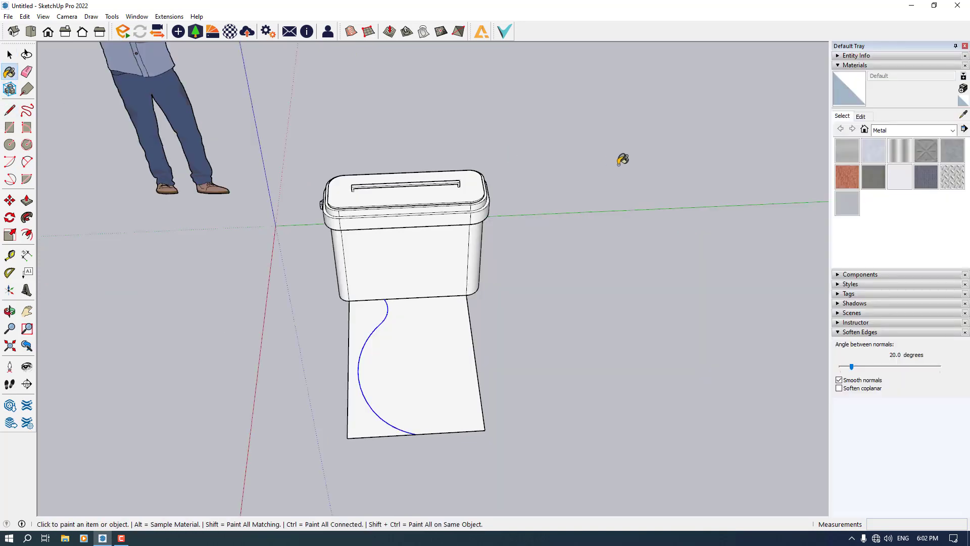
{"action": "left_click", "coordinate": [863, 65]}
{"action": "left_click", "coordinate": [853, 133]}
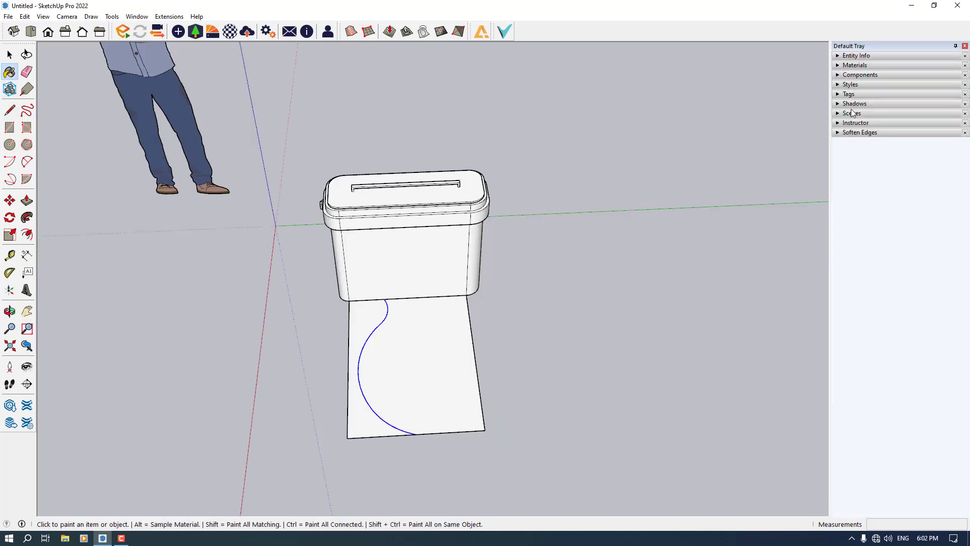
{"action": "left_click", "coordinate": [854, 56]}
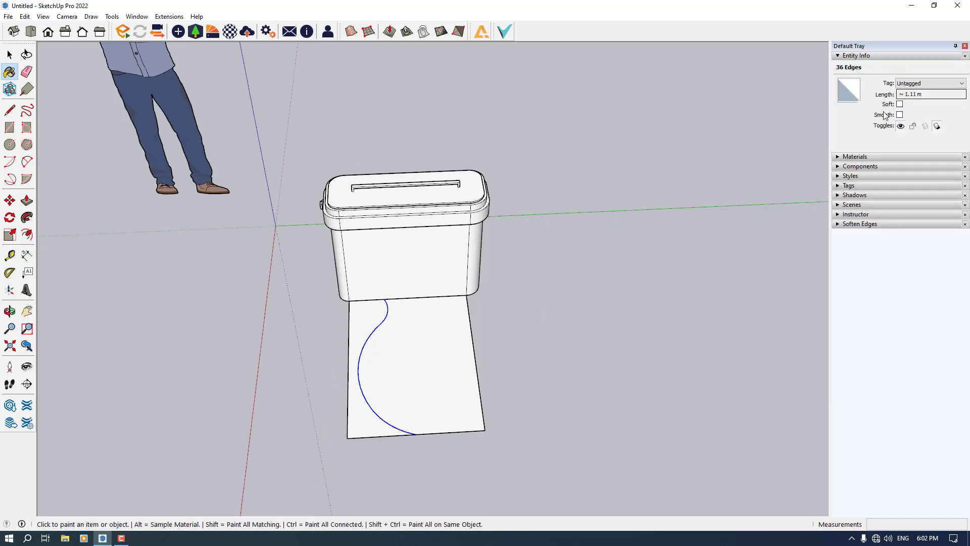
Step: Try to soften the edges of the selected curve
{"action": "left_click", "coordinate": [899, 105]}
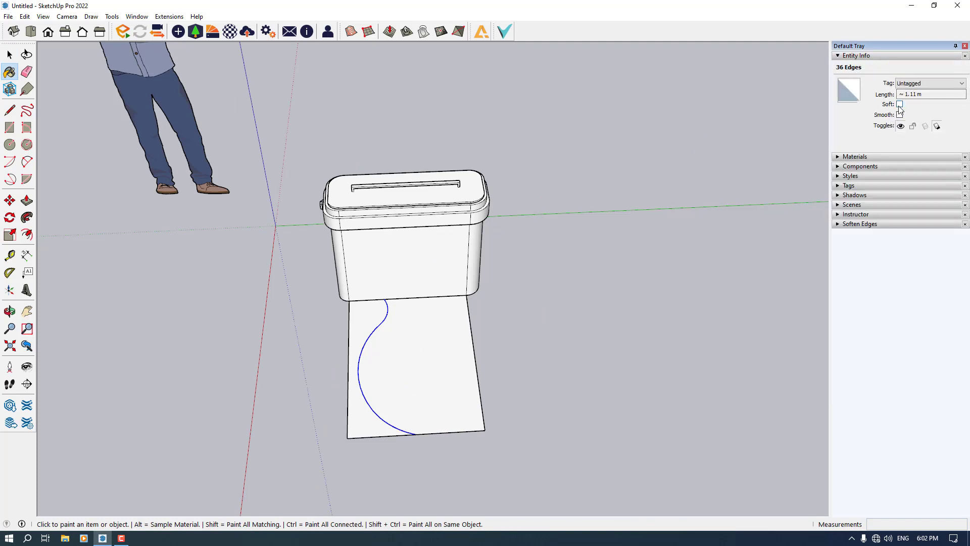
{"action": "key", "text": "space"}
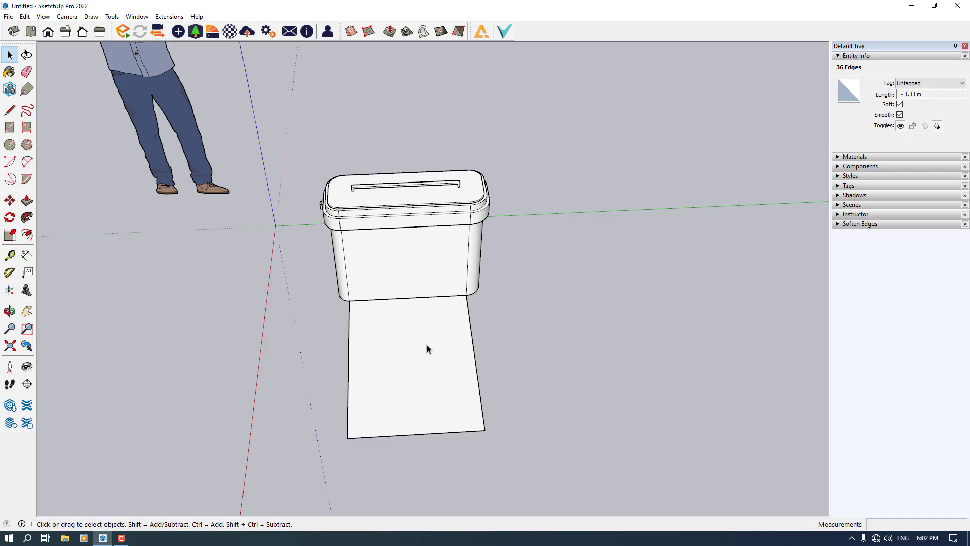
{"action": "key", "text": "Escape"}
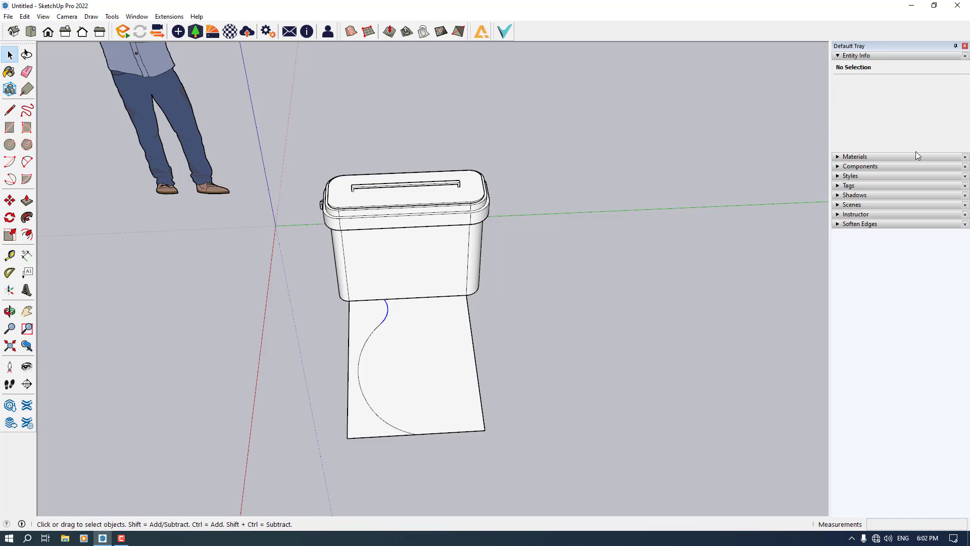
Step: Set each of the curve's three arcs to 24 segments
{"action": "left_click_drag", "start_coordinate": [907, 106], "coordinate": [879, 108]}
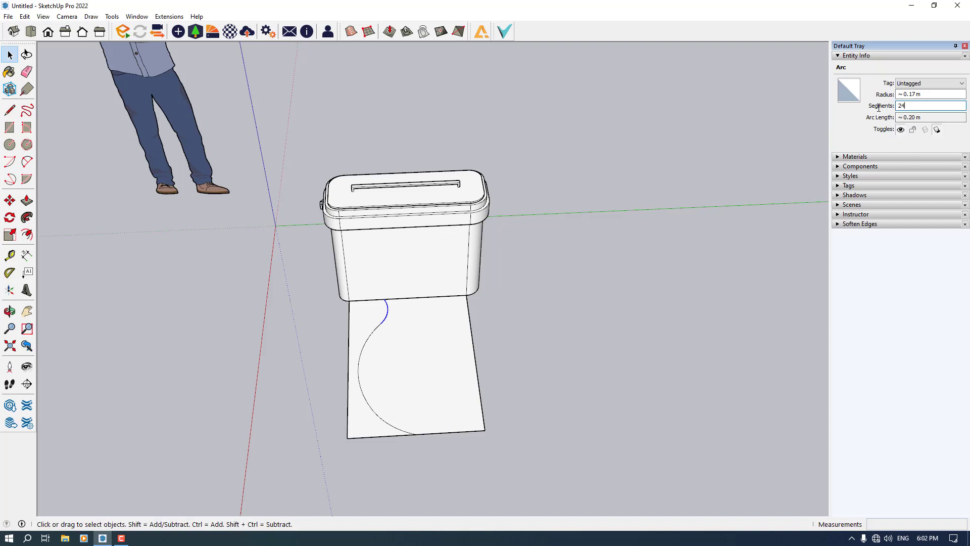
{"action": "left_click", "coordinate": [657, 282]}
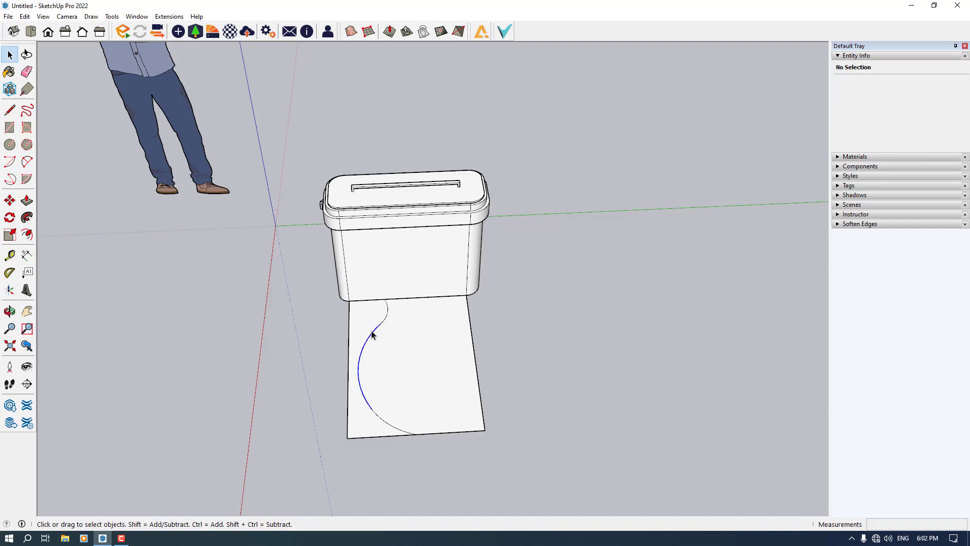
{"action": "left_click_drag", "start_coordinate": [909, 106], "coordinate": [843, 105]}
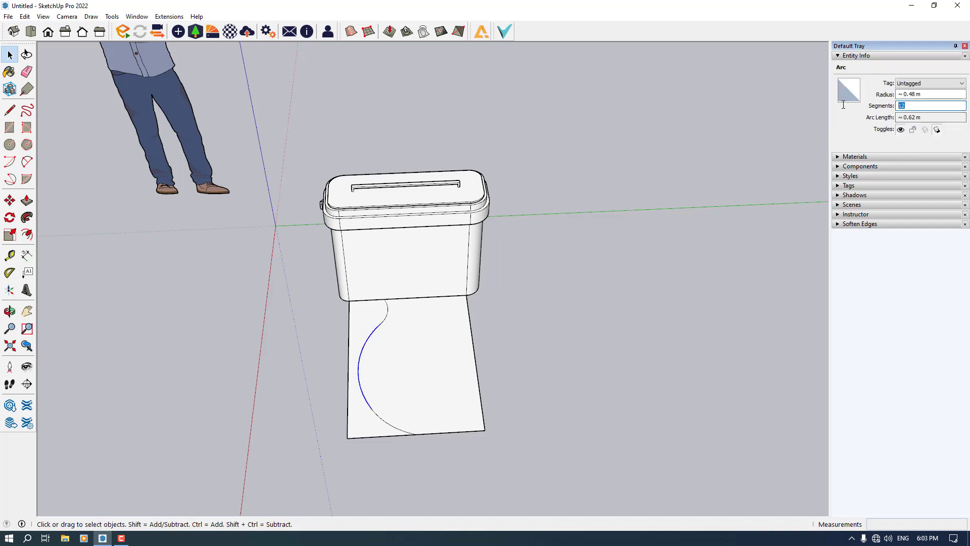
{"action": "type", "text": "24"}
{"action": "left_click", "coordinate": [379, 417]}
{"action": "left_click", "coordinate": [928, 106]}
{"action": "left_click", "coordinate": [545, 359]}
Step: Copy the three-arc curve along the green axis into the empty space beside the rectangle
{"action": "scroll", "coordinate": [544, 359], "scroll_direction": "down", "scroll_amount": 2}
{"action": "middle_click_drag", "start_coordinate": [544, 359], "coordinate": [502, 434]}
{"action": "left_click", "coordinate": [423, 323]}
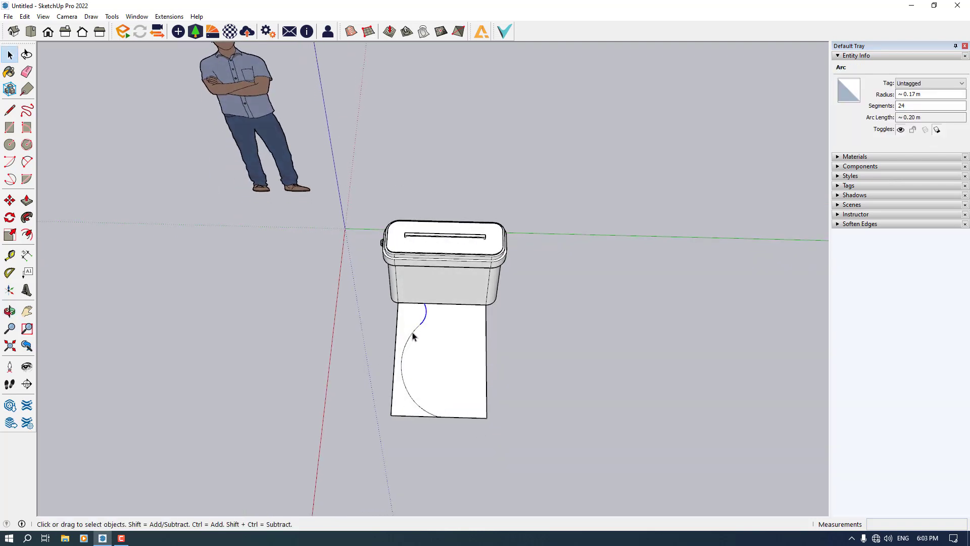
{"action": "left_click", "coordinate": [413, 394], "text": "ctrl"}
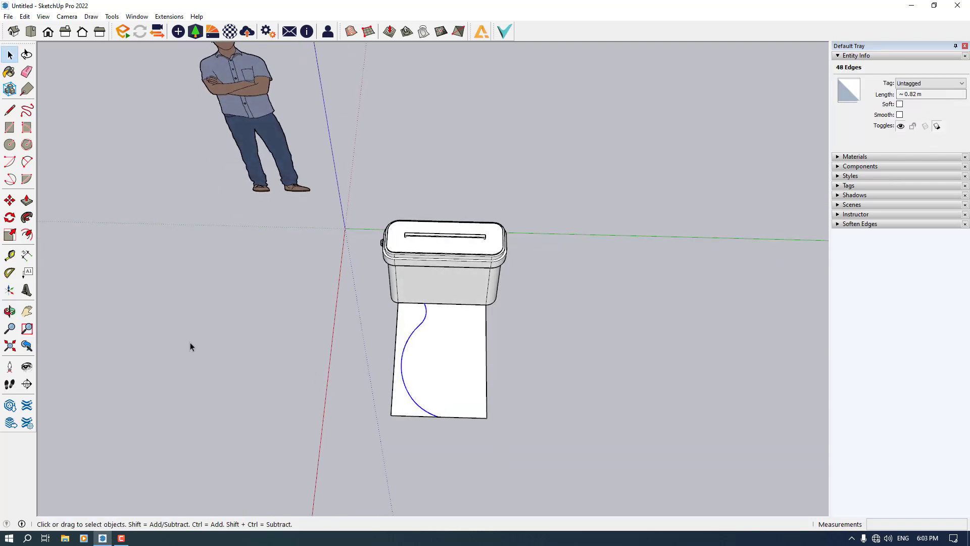
{"action": "left_click", "coordinate": [10, 200]}
{"action": "left_click", "coordinate": [411, 334]}
{"action": "key", "text": "ctrl"}
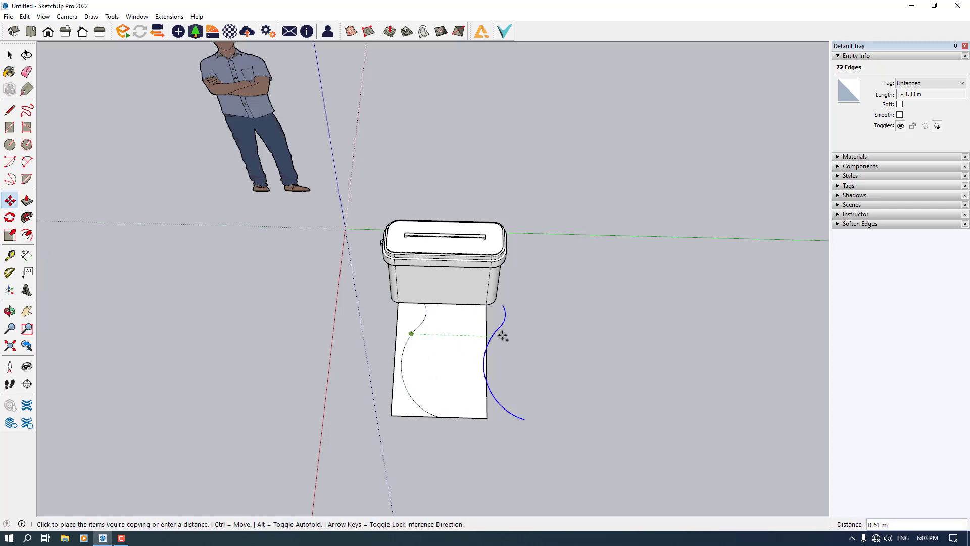
{"action": "left_click", "coordinate": [565, 337]}
{"action": "key", "text": "space"}
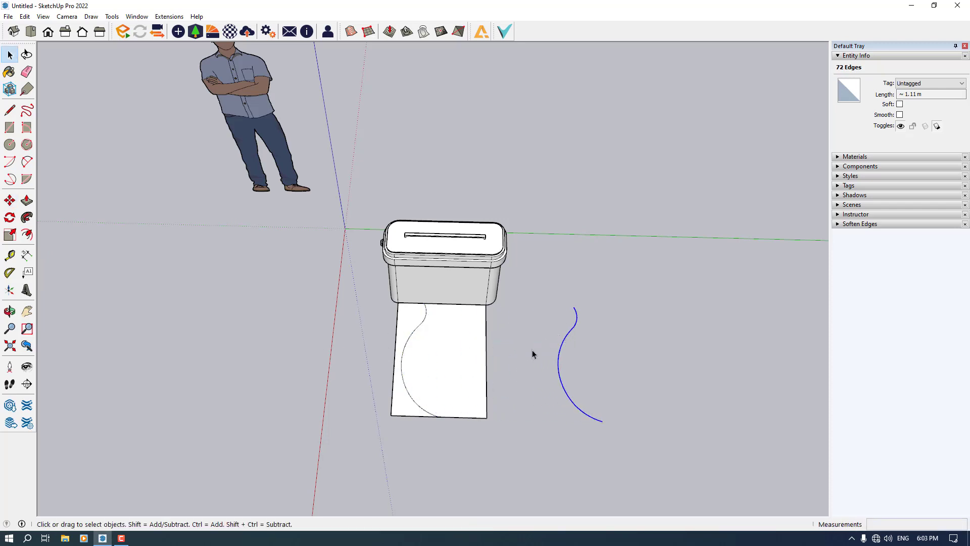
Step: Flip the copied three-arc curve along the green direction
{"action": "right_click", "coordinate": [562, 342]}
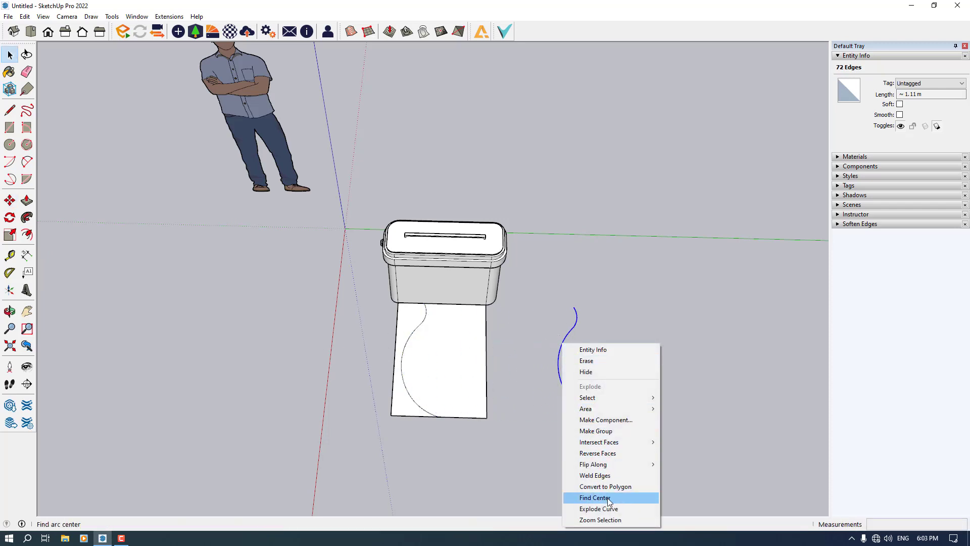
{"action": "mouse_move", "coordinate": [608, 468]}
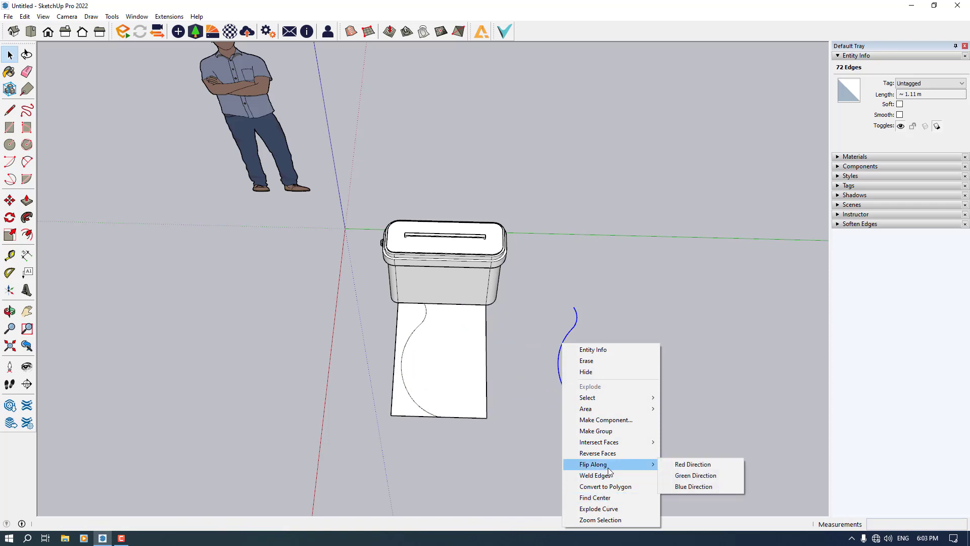
{"action": "left_click", "coordinate": [689, 478]}
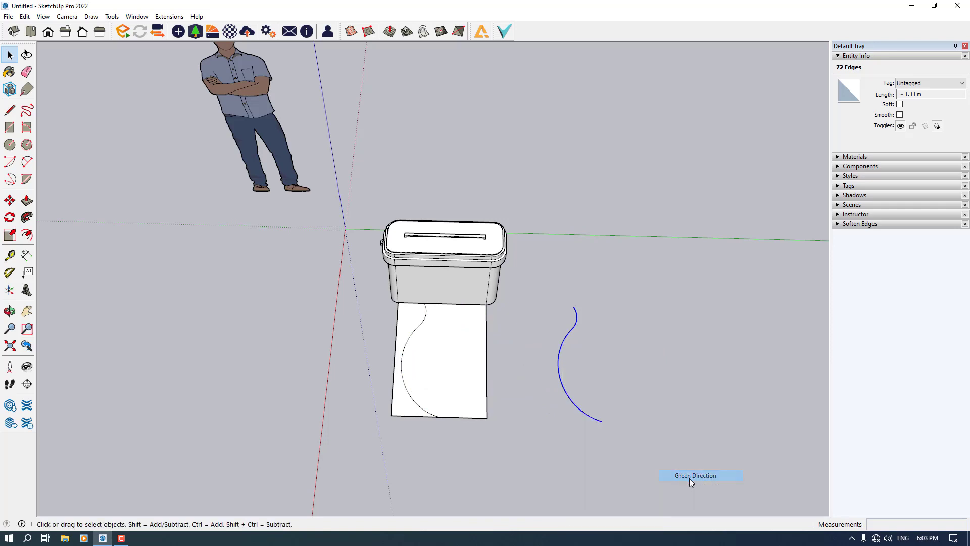
Step: Move the mirrored curve by its lower end onto the original curve's lower endpoint on the rectangle's front edge
{"action": "left_click", "coordinate": [9, 200]}
{"action": "left_click", "coordinate": [561, 424]}
{"action": "left_click", "coordinate": [542, 420]}
{"action": "left_click", "coordinate": [543, 420]}
{"action": "left_click", "coordinate": [441, 415]}
{"action": "scroll", "coordinate": [441, 416], "scroll_direction": "down", "scroll_amount": 3}
{"action": "key", "text": "space"}
{"action": "scroll", "coordinate": [442, 422], "scroll_direction": "up", "scroll_amount": 3}
{"action": "left_click", "coordinate": [426, 423]}
Step: Erase the rectangle's outer edges around the two curves so only the bowl-shaped outline is left
{"action": "left_click", "coordinate": [27, 72]}
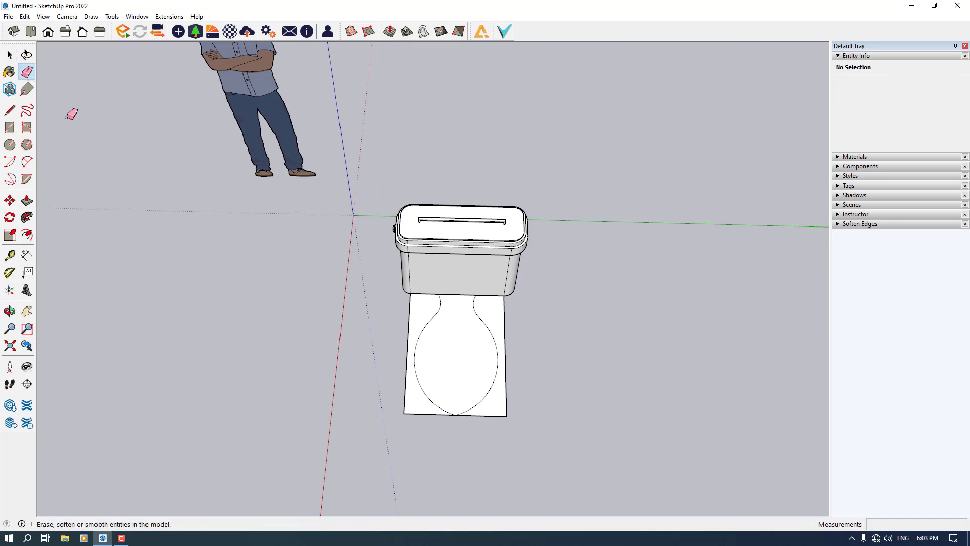
{"action": "mouse_move", "coordinate": [419, 417]}
{"action": "left_mouse_down"}
{"action": "mouse_move", "coordinate": [438, 423]}
{"action": "mouse_move", "coordinate": [514, 404]}
{"action": "left_mouse_up"}
{"action": "middle_click_drag", "start_coordinate": [517, 402], "coordinate": [645, 252]}
{"action": "key", "text": "space"}
{"action": "scroll", "coordinate": [523, 328], "scroll_direction": "up", "scroll_amount": 2}
Step: Try to extrude the bowl-shaped face upward by about 0.15 m and undo the extrusion
{"action": "left_click", "coordinate": [27, 201]}
{"action": "left_click", "coordinate": [477, 338]}
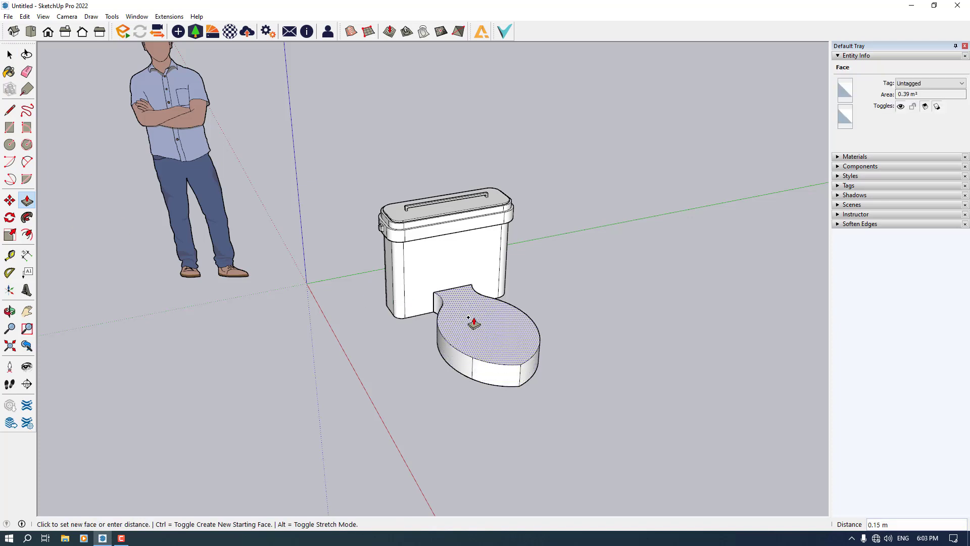
{"action": "left_click", "coordinate": [472, 323]}
{"action": "middle_click_drag", "start_coordinate": [487, 343], "coordinate": [372, 353]}
{"action": "scroll", "coordinate": [461, 318], "scroll_direction": "up", "scroll_amount": 5}
{"action": "key", "text": "ctrl+z"}
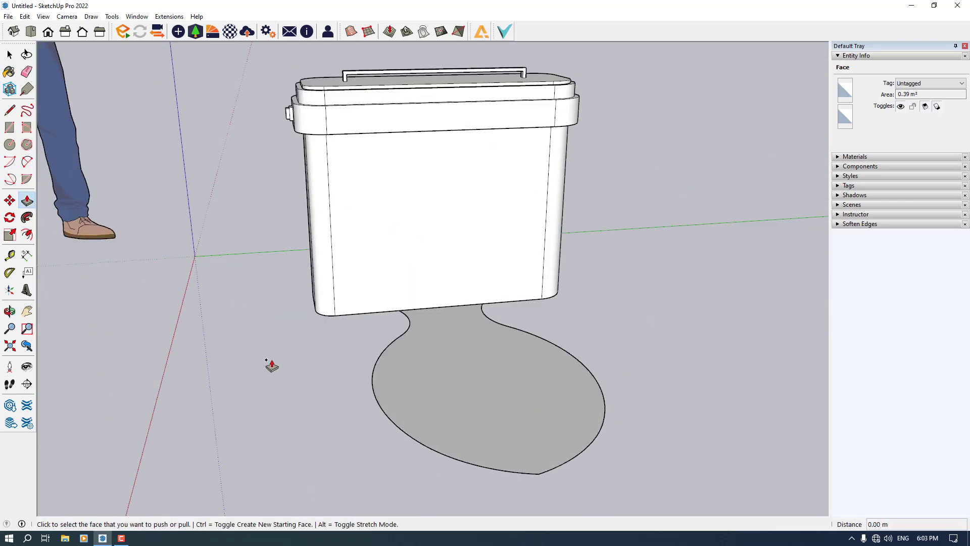
Step: Draw an upright rectangle about 0.25 m by 0.03 m on the container's front face, starting at the neck's corner
{"action": "key", "text": "space"}
{"action": "left_click", "coordinate": [271, 363]}
{"action": "scroll", "coordinate": [426, 285], "scroll_direction": "up", "scroll_amount": 6}
{"action": "middle_click_drag", "start_coordinate": [427, 285], "coordinate": [388, 255]}
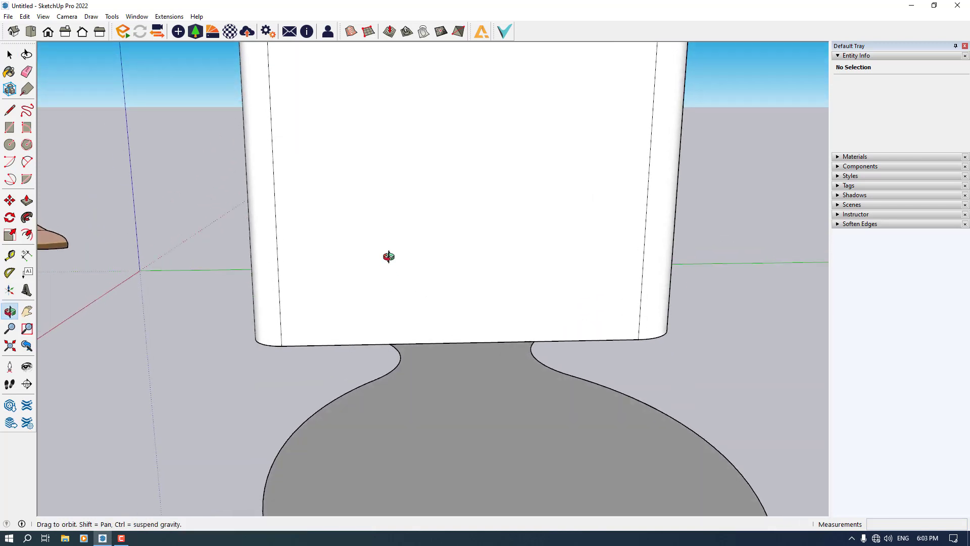
{"action": "left_click", "coordinate": [8, 126]}
{"action": "left_click", "coordinate": [390, 346]}
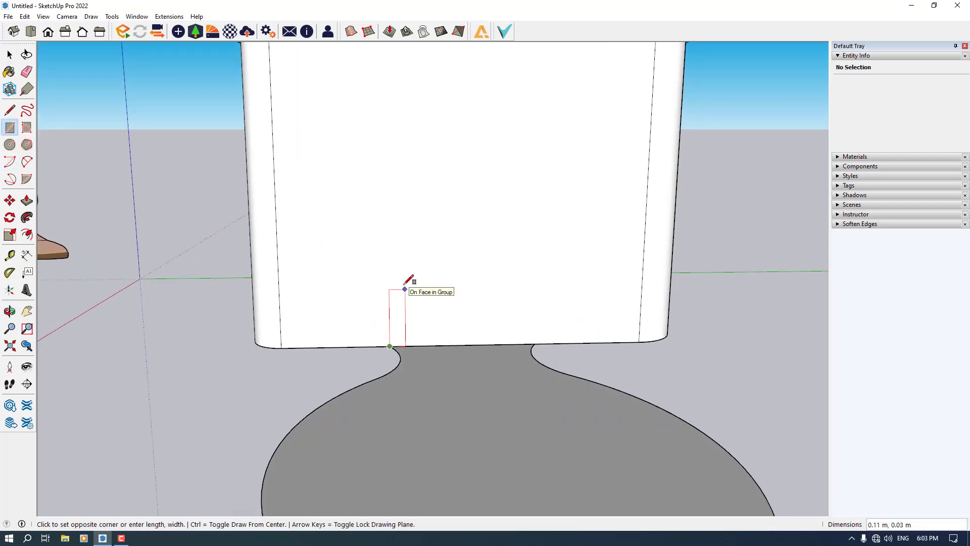
{"action": "left_click", "coordinate": [405, 214]}
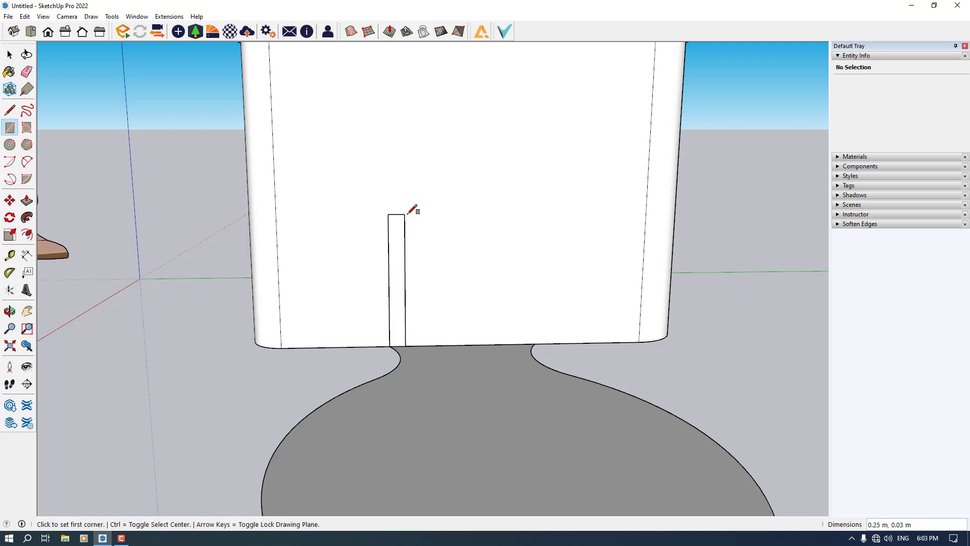
Step: Draw two connected arcs forming an S-curve from the rectangle's upper outer edge to its opposite bottom corner
{"action": "left_click", "coordinate": [27, 162]}
{"action": "left_click", "coordinate": [388, 222]}
{"action": "scroll", "coordinate": [397, 237], "scroll_direction": "up", "scroll_amount": 2}
{"action": "left_click", "coordinate": [401, 325]}
{"action": "scroll", "coordinate": [402, 291], "scroll_direction": "up", "scroll_amount": 2}
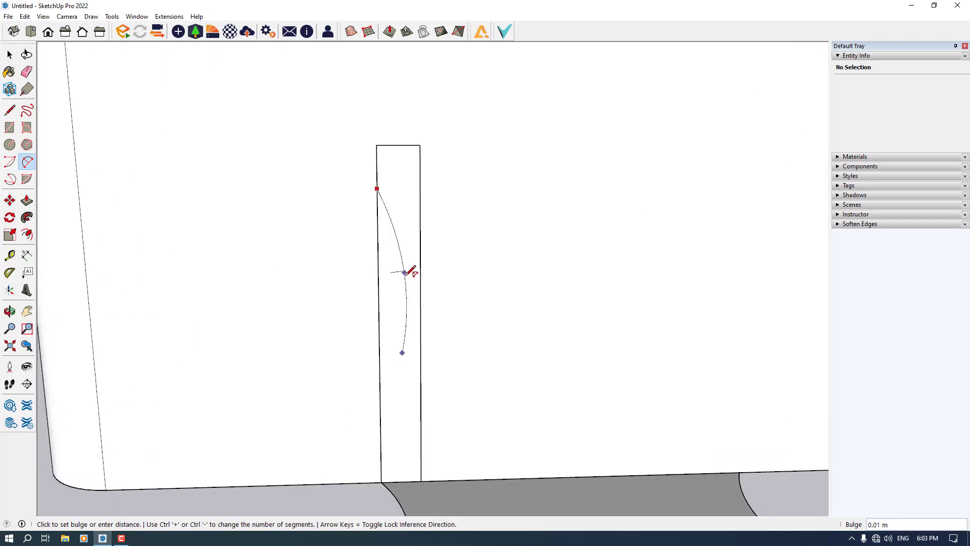
{"action": "left_click", "coordinate": [411, 269]}
{"action": "scroll", "coordinate": [411, 269], "scroll_direction": "down", "scroll_amount": 2}
{"action": "left_click", "coordinate": [406, 326]}
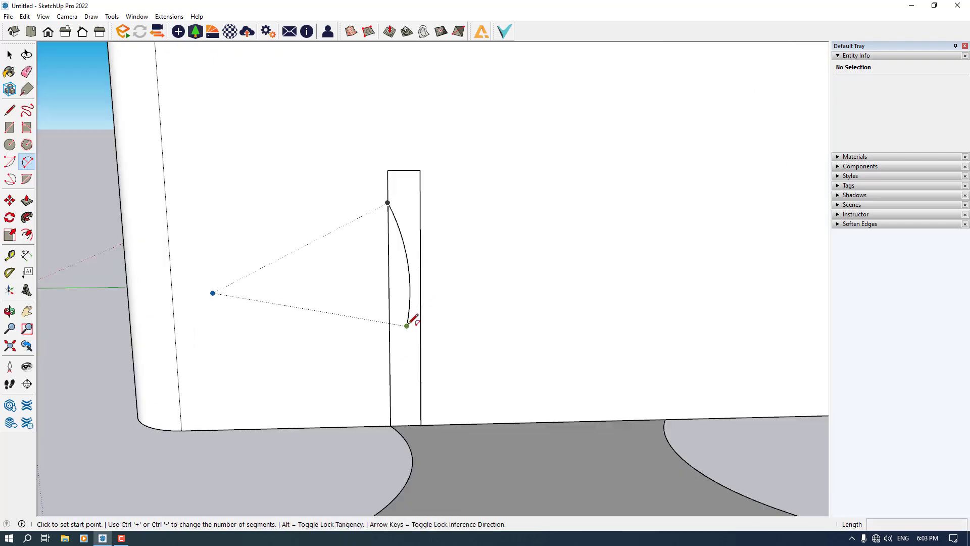
{"action": "left_click", "coordinate": [421, 423]}
Step: Delete the rectangle's outer edge below the S-curve to leave a curved profile
{"action": "left_click", "coordinate": [27, 71]}
{"action": "key", "text": "space"}
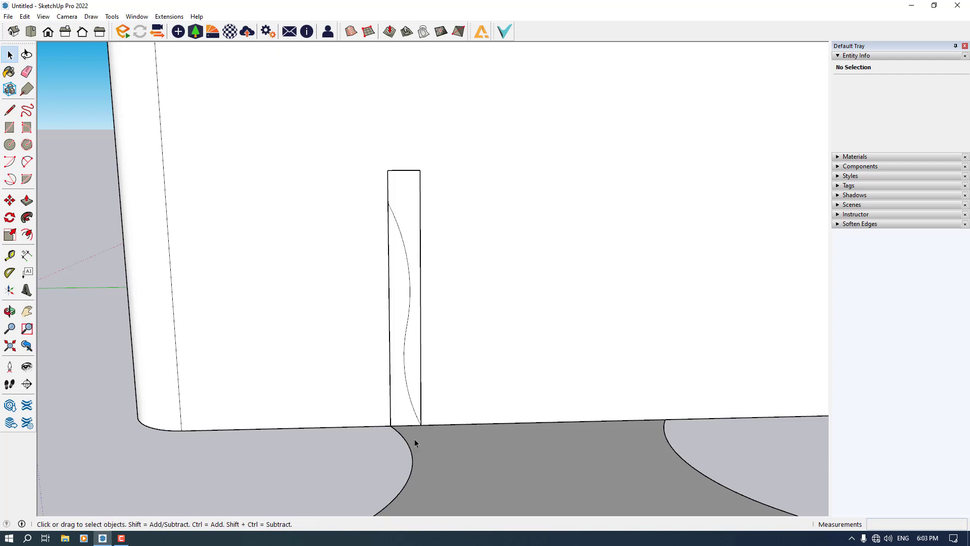
{"action": "left_click", "coordinate": [390, 411]}
{"action": "key", "text": "Delete"}
Step: Move the curved profile by its bottom point onto the start of the bowl outline's neck curve
{"action": "double_click", "coordinate": [416, 394]}
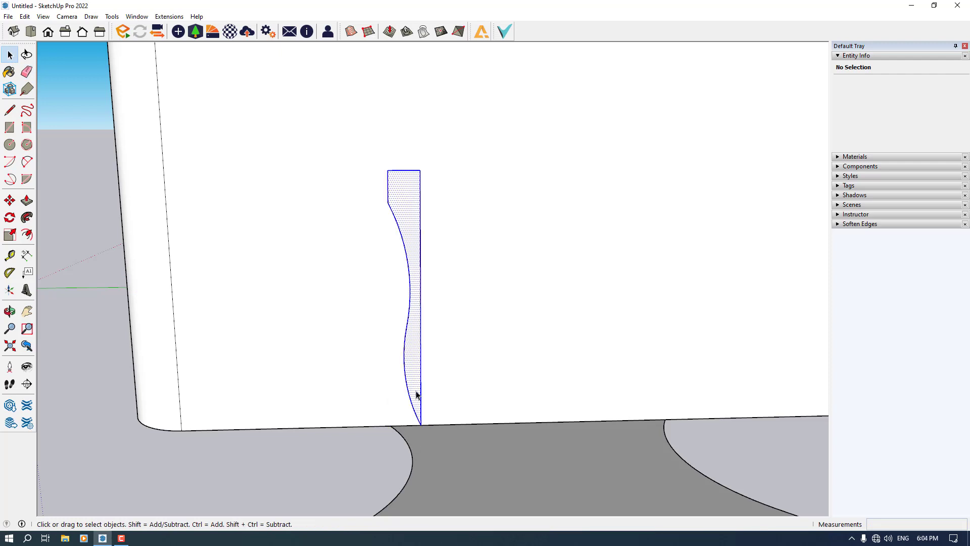
{"action": "key", "text": "m"}
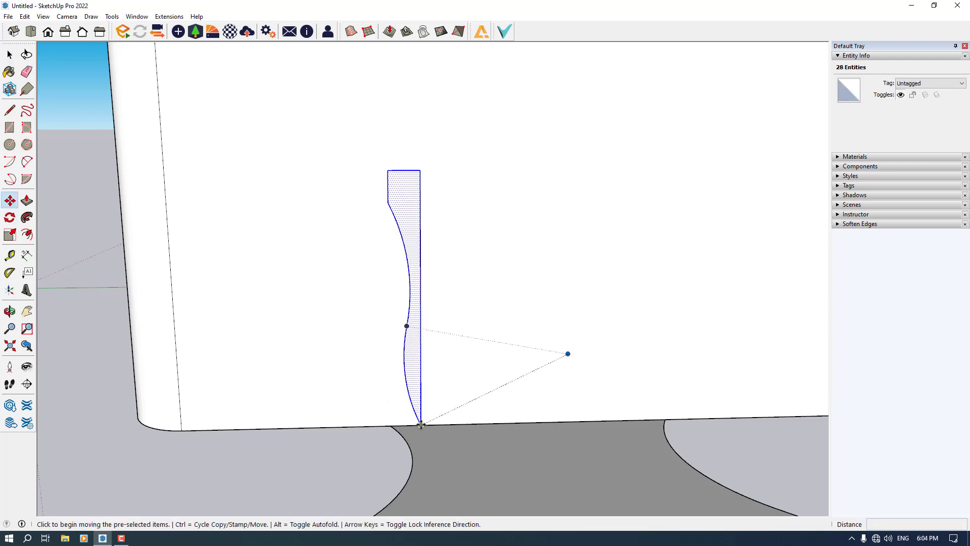
{"action": "left_click", "coordinate": [420, 425]}
{"action": "key", "text": "Escape"}
{"action": "scroll", "coordinate": [423, 251], "scroll_direction": "down", "scroll_amount": 5}
{"action": "key", "text": "space"}
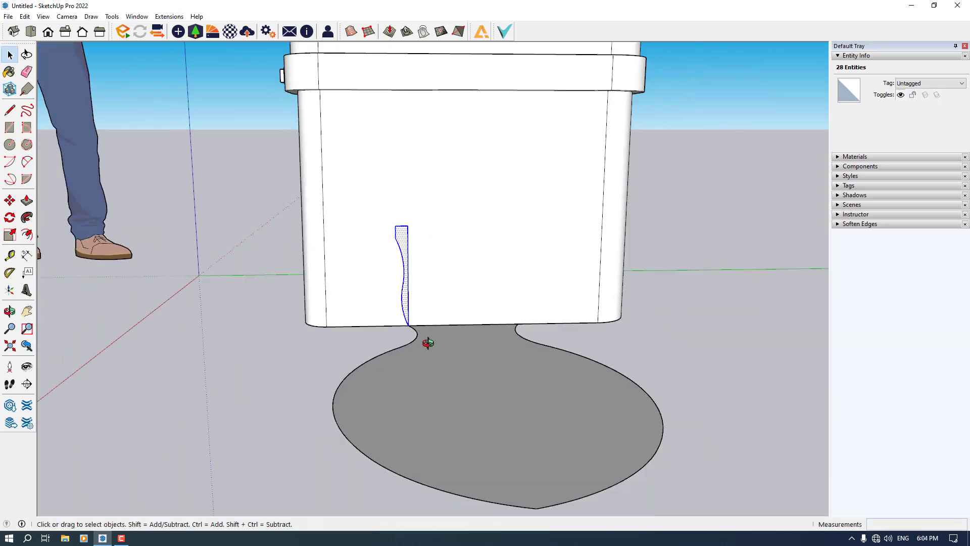
Step: Sweep the curved profile along the bowl outline's edges, leaving out the straight back edge, using Follow Me
{"action": "middle_click_drag", "start_coordinate": [416, 336], "coordinate": [454, 359]}
{"action": "double_click", "coordinate": [453, 360]}
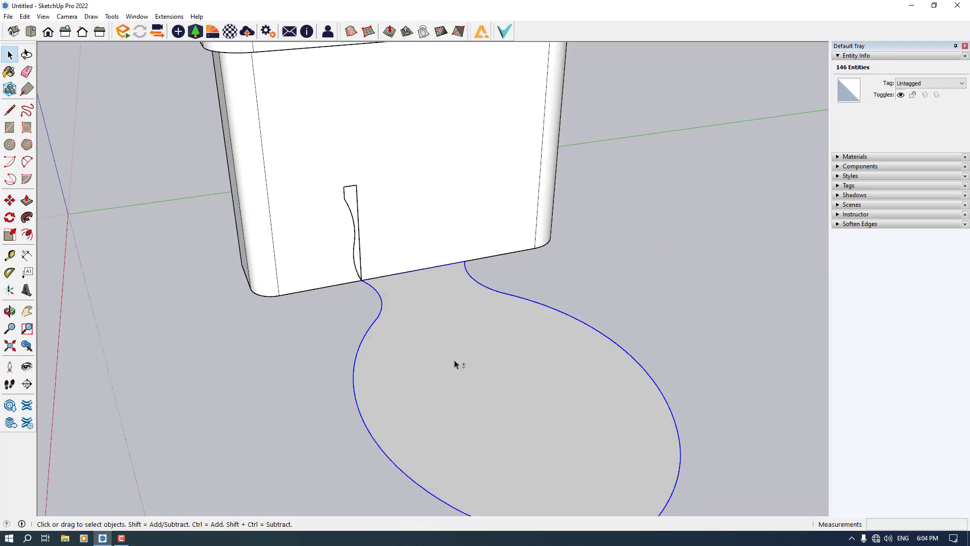
{"action": "left_click", "coordinate": [453, 360], "text": "shift"}
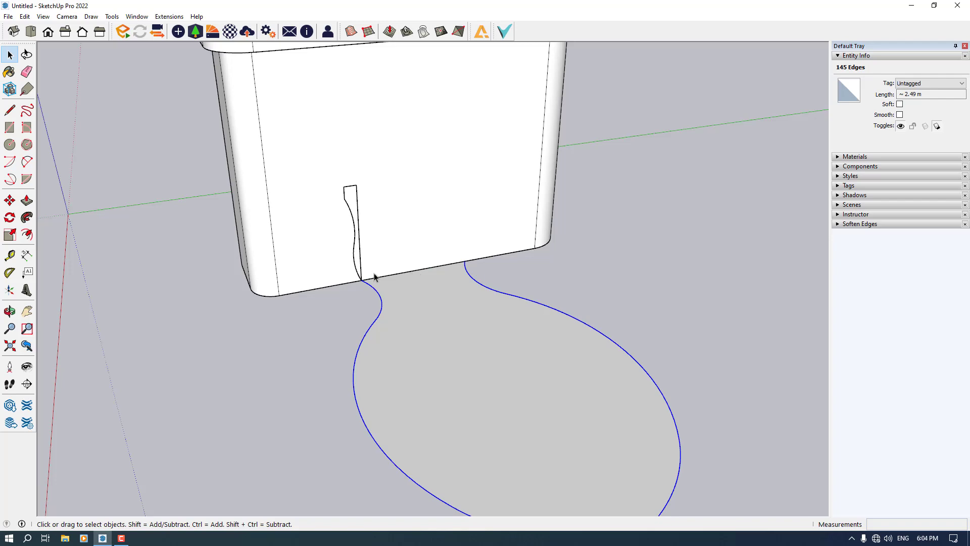
{"action": "left_click", "coordinate": [27, 217]}
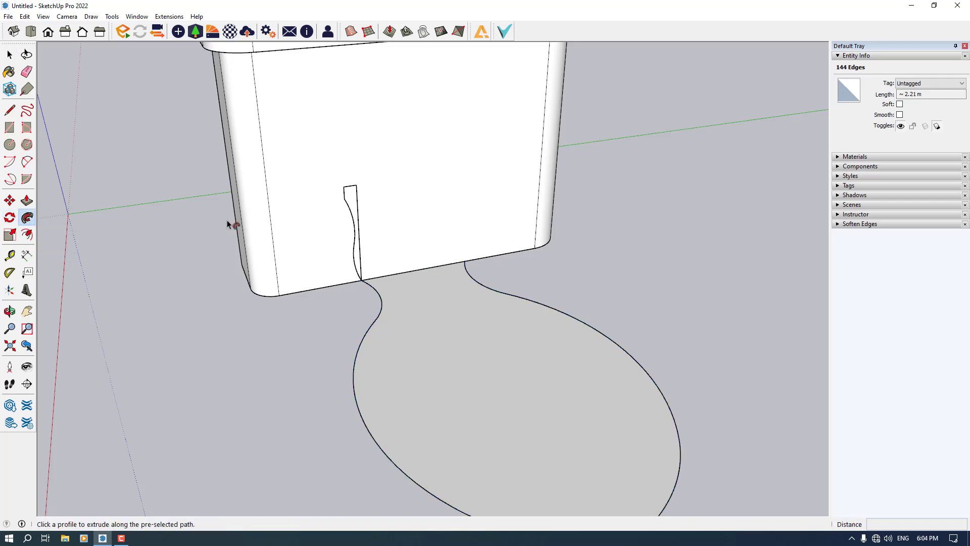
{"action": "left_click", "coordinate": [352, 196]}
{"action": "middle_click_drag", "start_coordinate": [201, 342], "coordinate": [221, 238]}
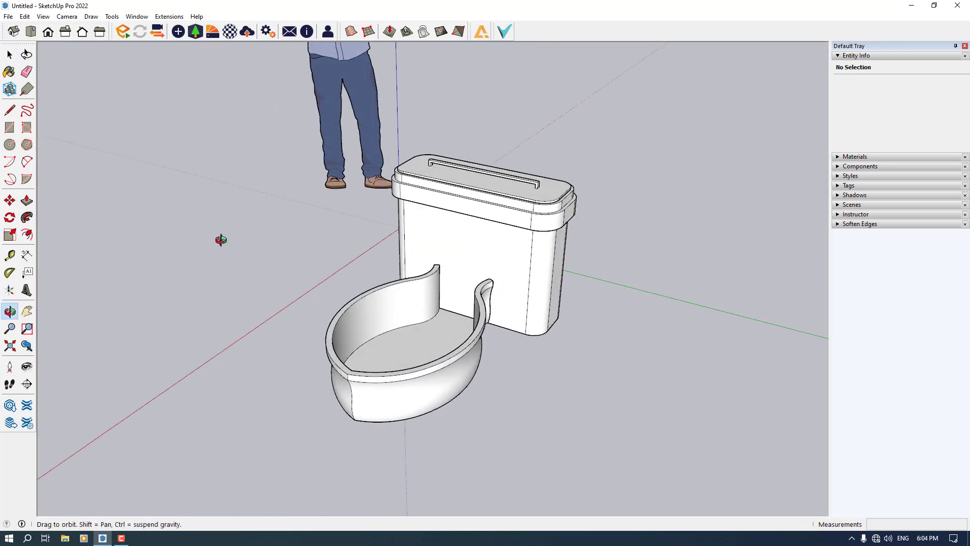
Step: Extrude the floor face inside the bowl up to the top of its rim
{"action": "key", "text": "p"}
{"action": "left_click", "coordinate": [389, 350]}
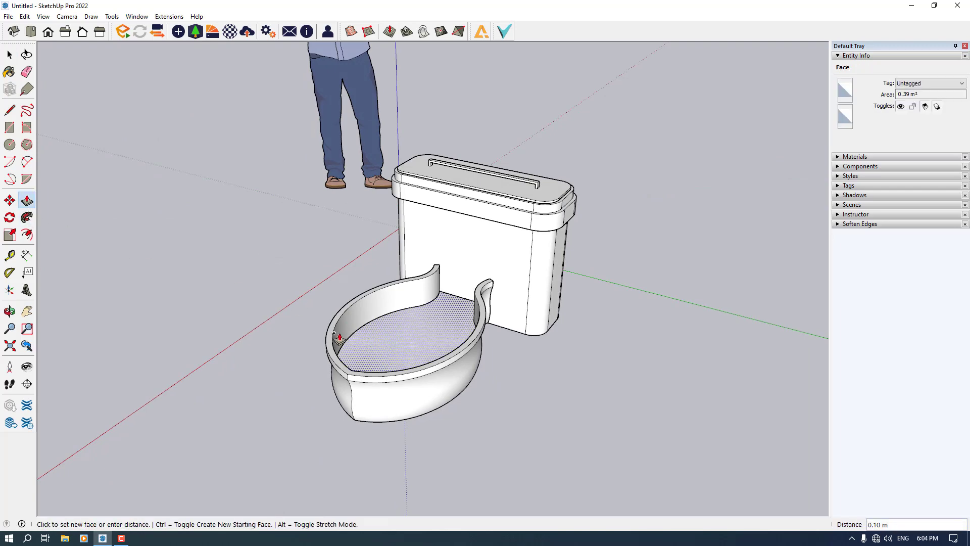
{"action": "middle_click_drag", "start_coordinate": [336, 336], "coordinate": [631, 225]}
{"action": "key", "text": "space"}
{"action": "middle_click_drag", "start_coordinate": [442, 314], "coordinate": [442, 338]}
{"action": "scroll", "coordinate": [391, 299], "scroll_direction": "up", "scroll_amount": 2}
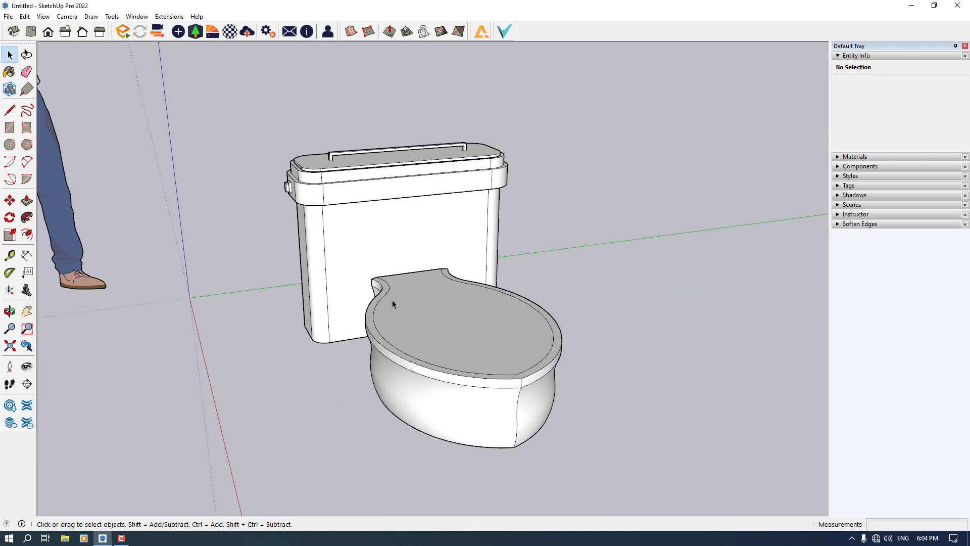
{"action": "scroll", "coordinate": [403, 304], "scroll_direction": "up", "scroll_amount": 2}
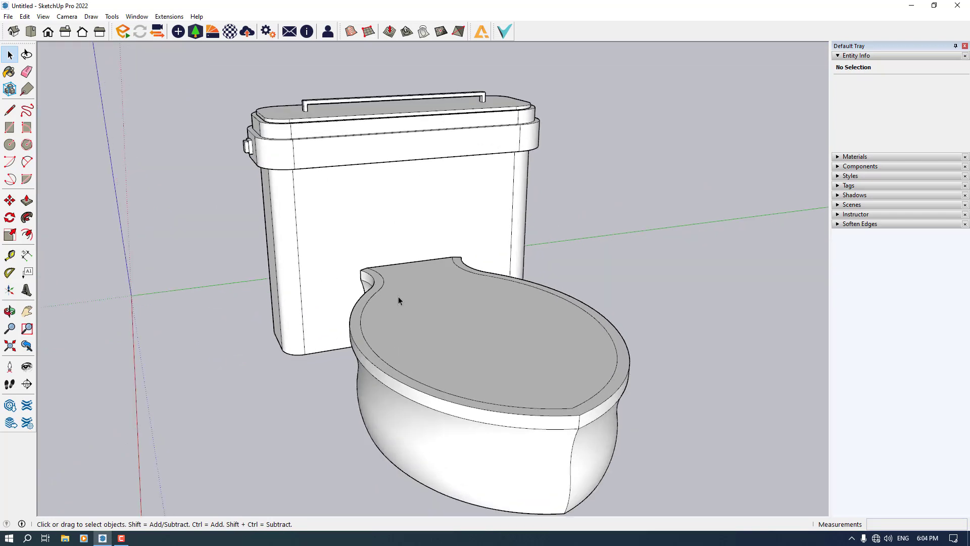
{"action": "scroll", "coordinate": [447, 297], "scroll_direction": "down", "scroll_amount": 3}
{"action": "scroll", "coordinate": [457, 293], "scroll_direction": "up", "scroll_amount": 5}
{"action": "left_click", "coordinate": [9, 127]}
{"action": "middle_click_drag", "start_coordinate": [515, 298], "coordinate": [311, 285]}
{"action": "left_click", "coordinate": [432, 285]}
{"action": "scroll", "coordinate": [427, 251], "scroll_direction": "down", "scroll_amount": 1}
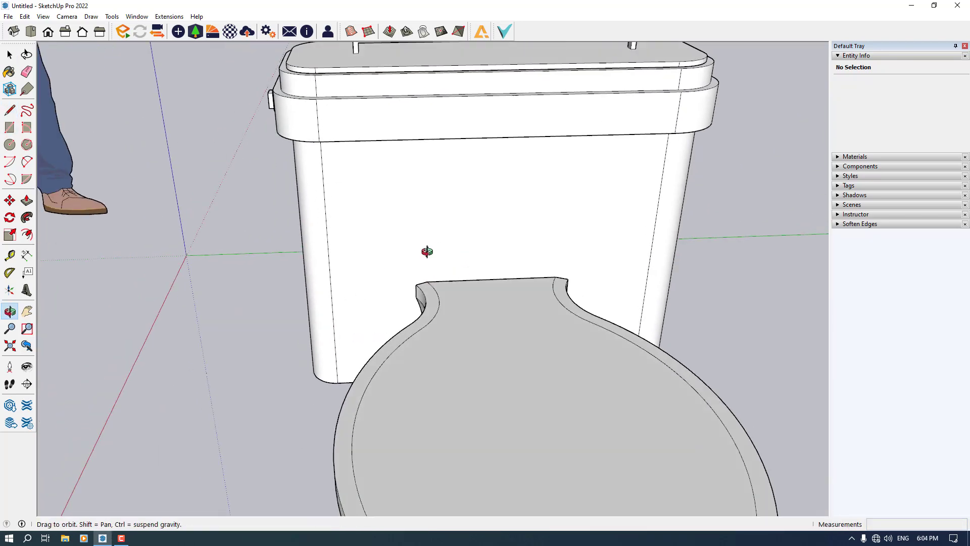
{"action": "scroll", "coordinate": [426, 251], "scroll_direction": "up", "scroll_amount": 1}
Step: Draw a narrow upright rectangle about 0.03 m wide with lines, standing on the bowl's back edge from the inner outline's corner
{"action": "left_click", "coordinate": [9, 111]}
{"action": "scroll", "coordinate": [397, 256], "scroll_direction": "up", "scroll_amount": 2}
{"action": "scroll", "coordinate": [449, 294], "scroll_direction": "up", "scroll_amount": 2}
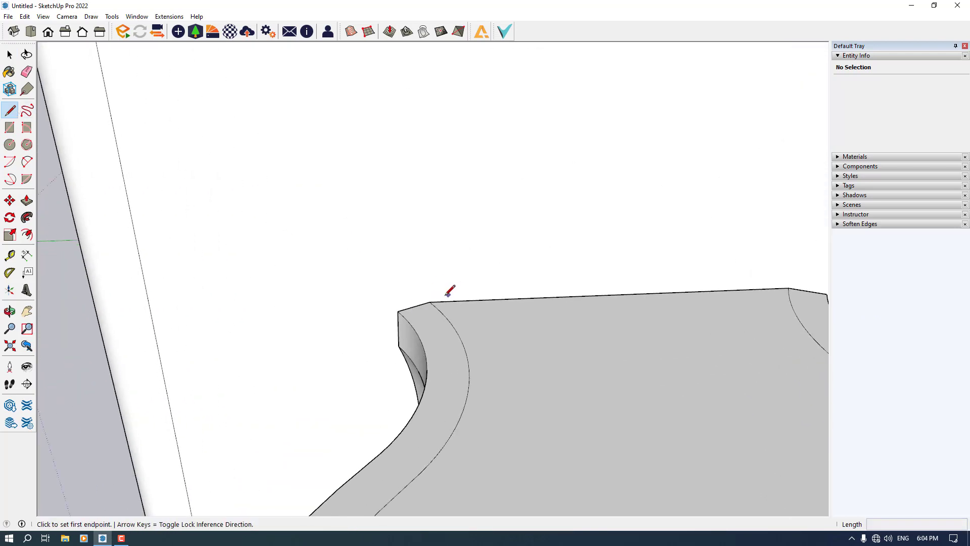
{"action": "left_click", "coordinate": [429, 302]}
{"action": "middle_click_drag", "start_coordinate": [432, 297], "coordinate": [431, 206]}
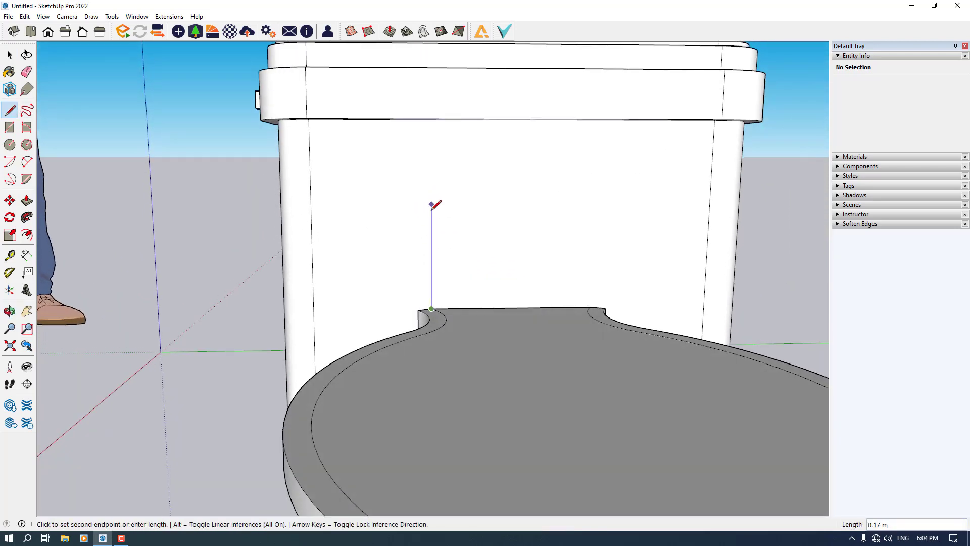
{"action": "scroll", "coordinate": [432, 203], "scroll_direction": "down", "scroll_amount": 2}
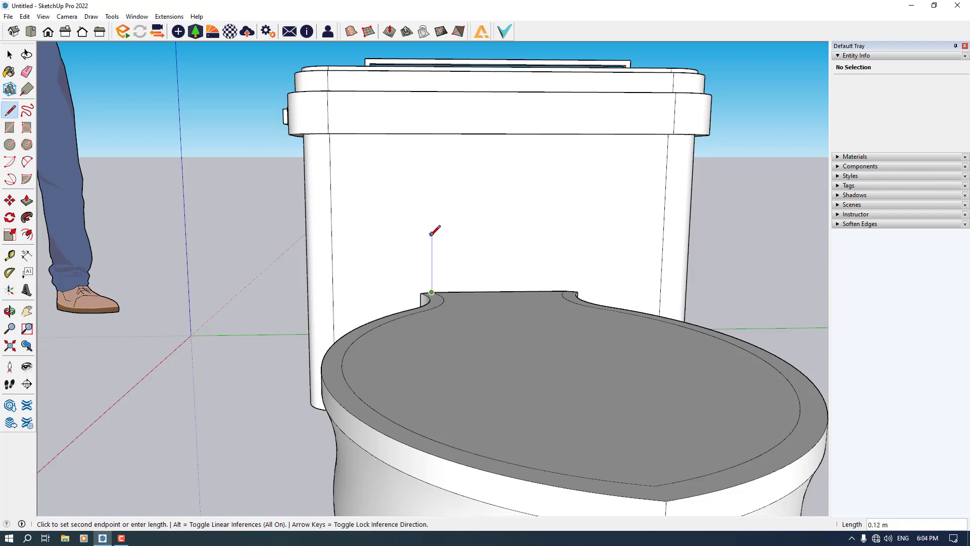
{"action": "left_click", "coordinate": [431, 239]}
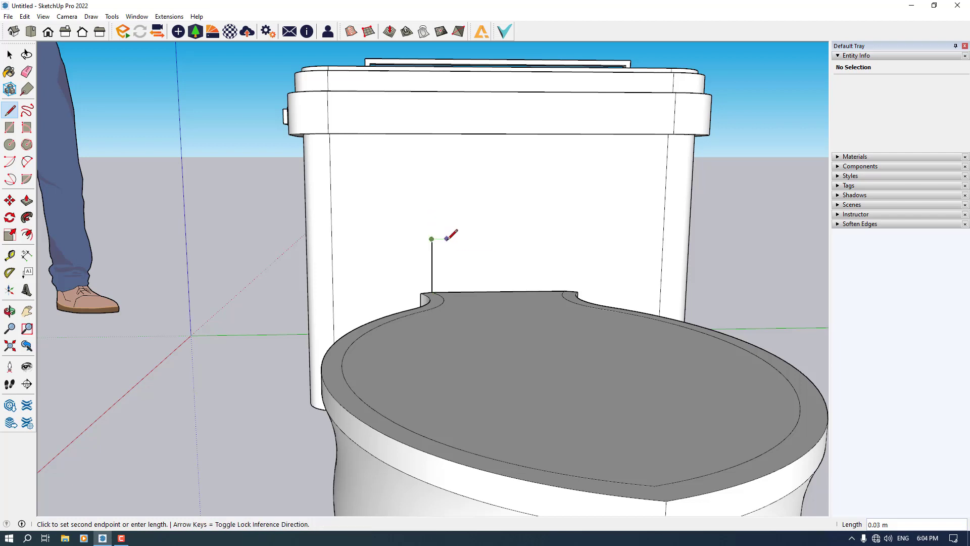
{"action": "left_click", "coordinate": [446, 239]}
{"action": "scroll", "coordinate": [446, 247], "scroll_direction": "up", "scroll_amount": 2}
{"action": "left_click", "coordinate": [446, 316]}
{"action": "middle_click_drag", "start_coordinate": [446, 316], "coordinate": [454, 336]}
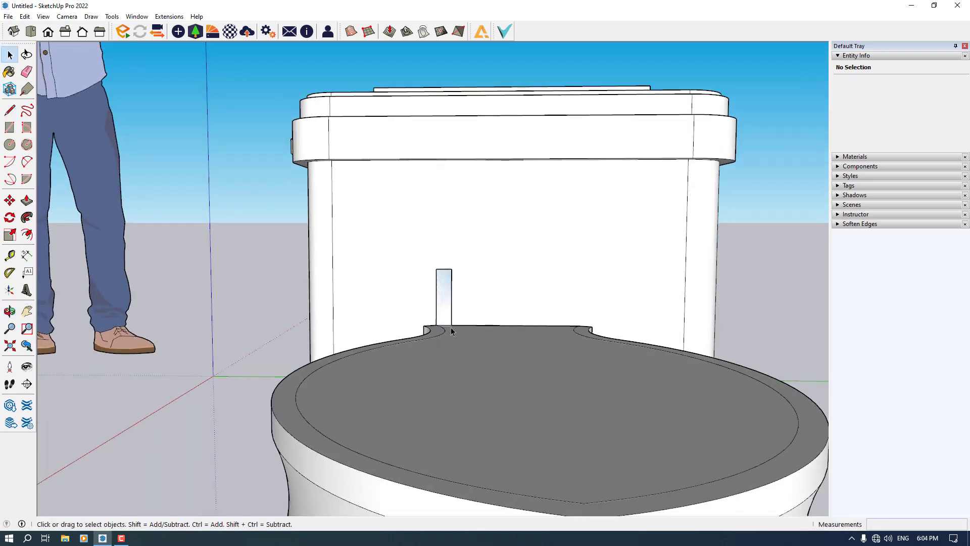
Step: Draw an inward arc with a bulge of about 0.01 m along the narrow rectangle's outer edge
{"action": "scroll", "coordinate": [454, 336], "scroll_direction": "up", "scroll_amount": 5}
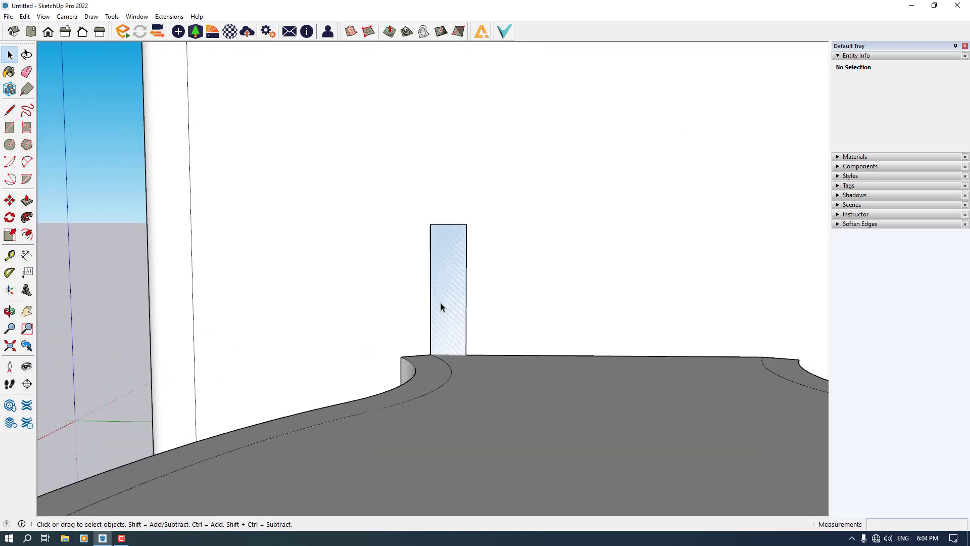
{"action": "left_click", "coordinate": [26, 161]}
{"action": "scroll", "coordinate": [427, 235], "scroll_direction": "up", "scroll_amount": 1}
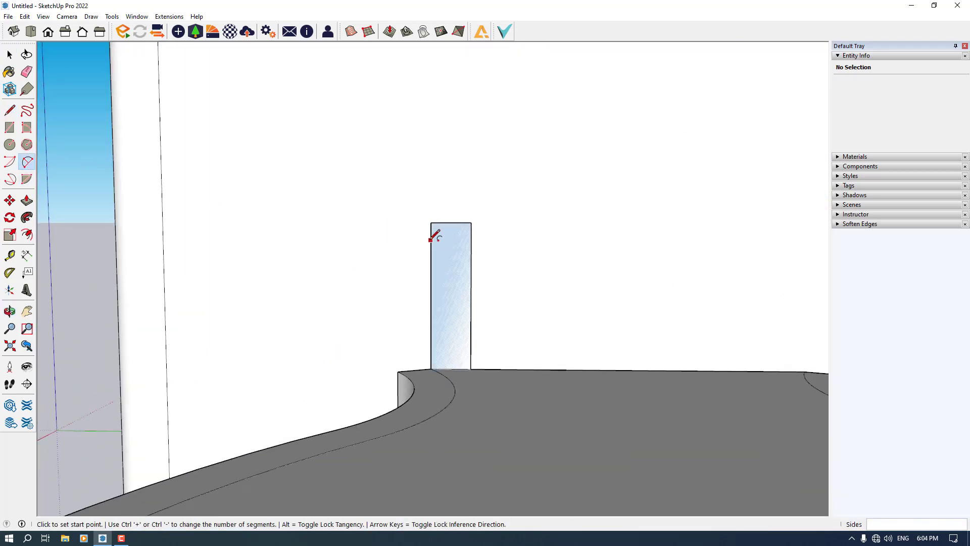
{"action": "left_click", "coordinate": [430, 240]}
{"action": "left_click", "coordinate": [431, 359]}
{"action": "left_click", "coordinate": [444, 315]}
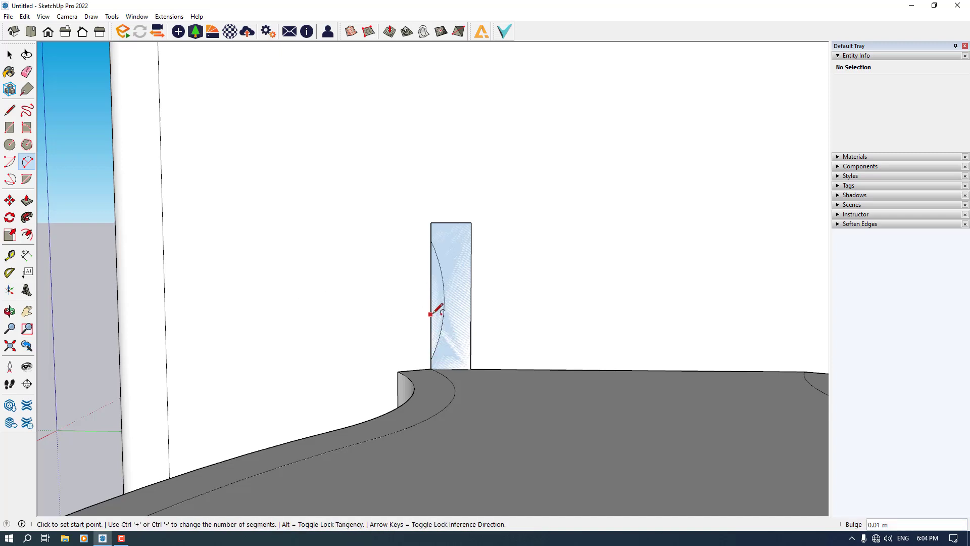
Step: Delete the straight edge segment beside the arc to give the narrow profile a concave side
{"action": "key", "text": "space"}
{"action": "left_click", "coordinate": [432, 316]}
{"action": "key", "text": "Delete"}
{"action": "scroll", "coordinate": [433, 316], "scroll_direction": "down", "scroll_amount": 2}
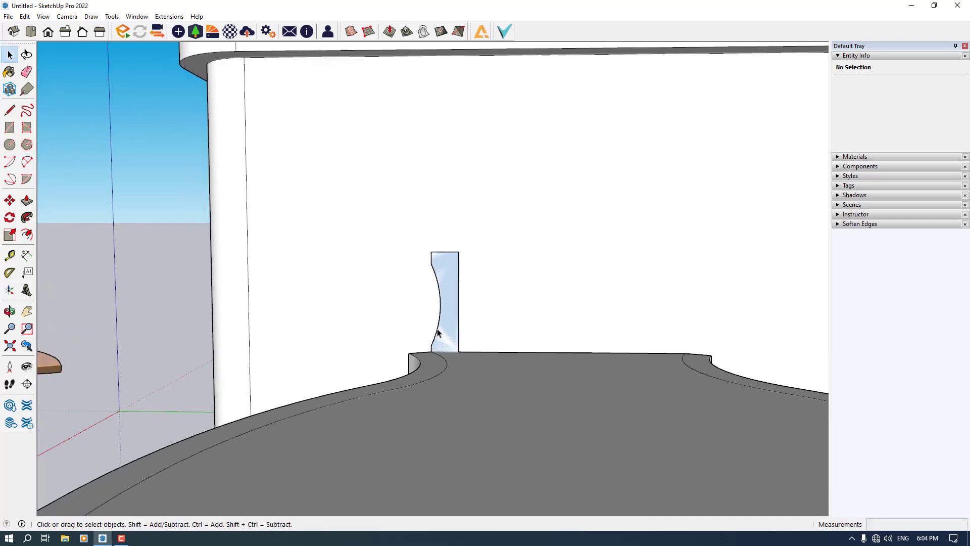
Step: Sweep the concave profile with Follow Me along the inner outline on the bowl's top, leaving out the straight back edge
{"action": "left_click", "coordinate": [440, 358]}
{"action": "scroll", "coordinate": [454, 316], "scroll_direction": "down", "scroll_amount": 2}
{"action": "middle_click_drag", "start_coordinate": [454, 316], "coordinate": [446, 379]}
{"action": "double_click", "coordinate": [448, 347]}
{"action": "left_click", "coordinate": [447, 347], "text": "shift"}
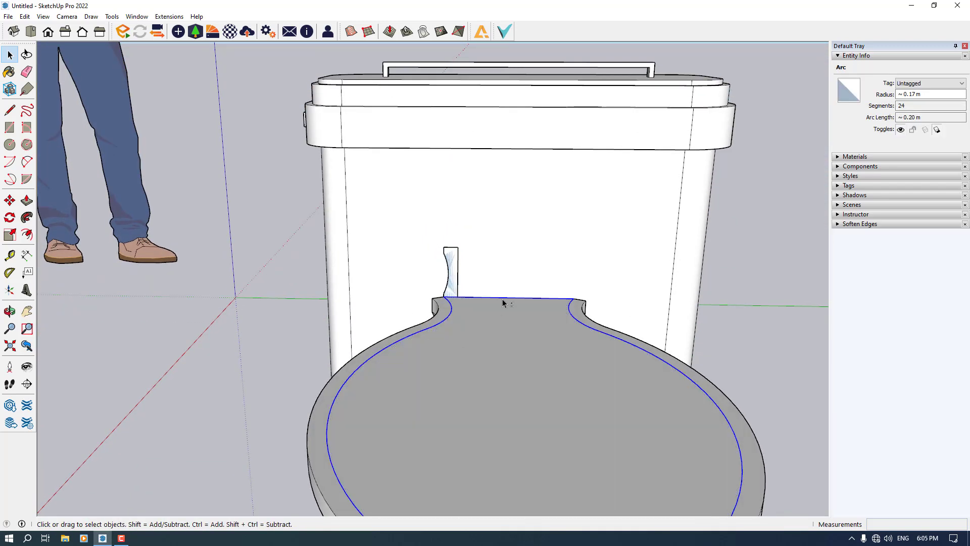
{"action": "triple_click", "coordinate": [502, 300]}
{"action": "left_click", "coordinate": [502, 299], "text": "shift"}
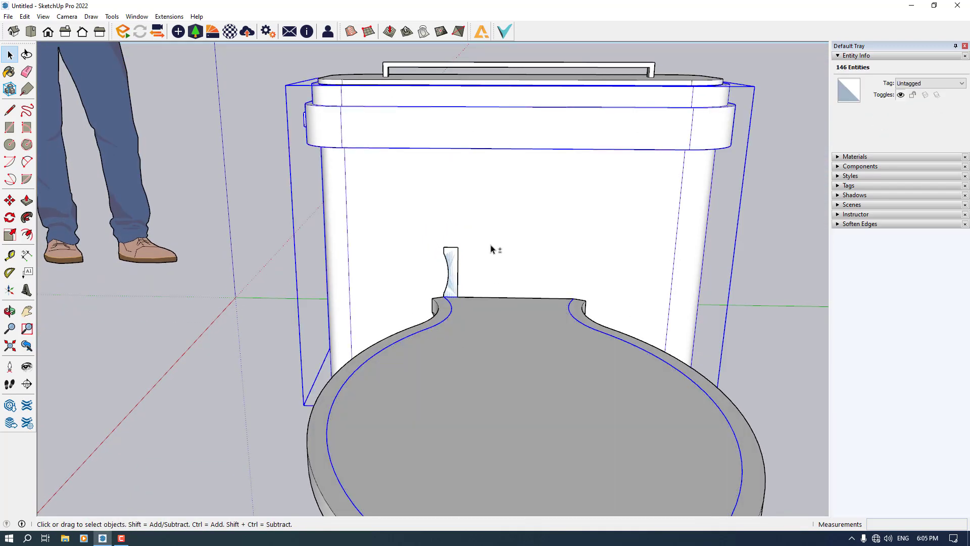
{"action": "left_click", "coordinate": [490, 249], "text": "shift"}
{"action": "scroll", "coordinate": [451, 296], "scroll_direction": "up", "scroll_amount": 3}
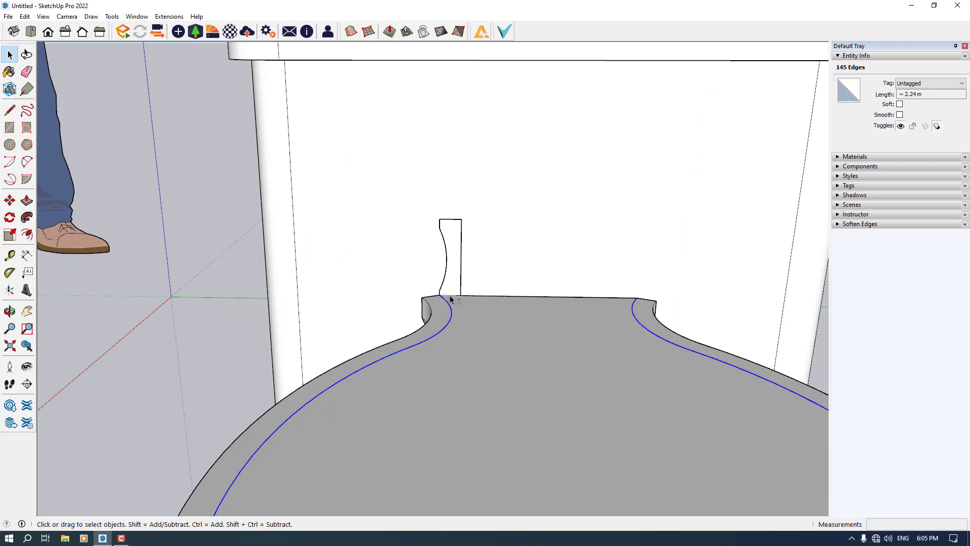
{"action": "left_click", "coordinate": [27, 217]}
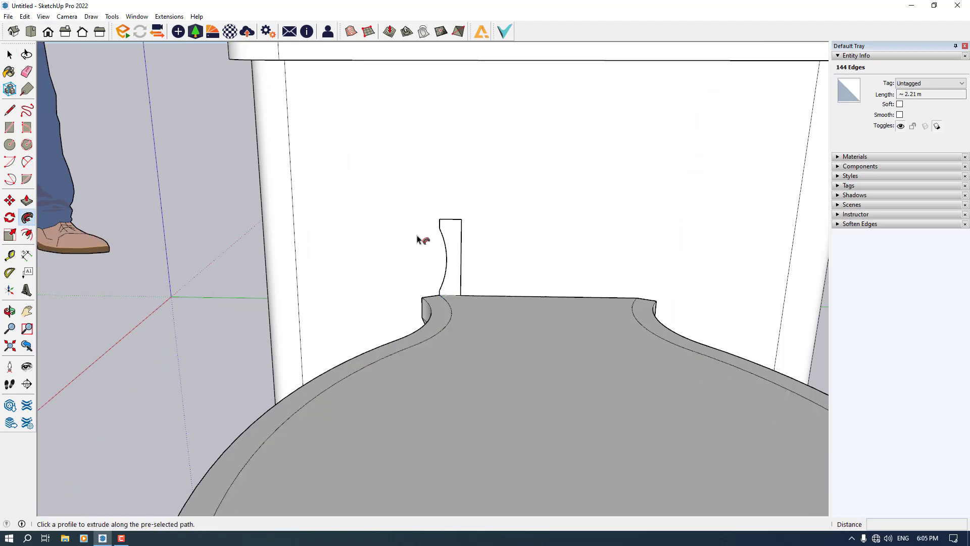
{"action": "left_click", "coordinate": [450, 240]}
{"action": "scroll", "coordinate": [386, 256], "scroll_direction": "down", "scroll_amount": 5}
{"action": "middle_click_drag", "start_coordinate": [385, 255], "coordinate": [511, 243]}
{"action": "scroll", "coordinate": [444, 263], "scroll_direction": "down", "scroll_amount": 4}
{"action": "middle_click_drag", "start_coordinate": [444, 263], "coordinate": [448, 298]}
{"action": "scroll", "coordinate": [448, 279], "scroll_direction": "up", "scroll_amount": 5}
{"action": "key", "text": "space"}
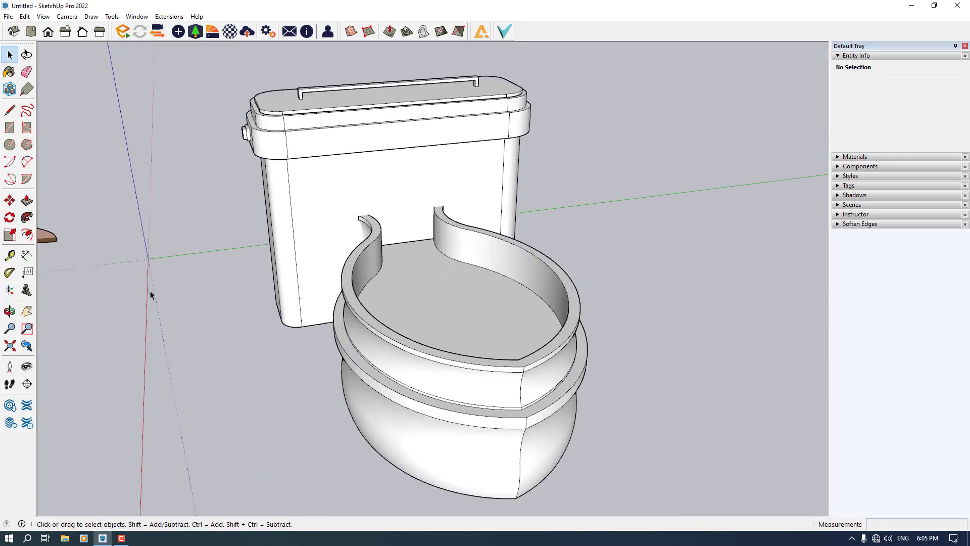
Step: Try to extrude the floor face inside the swept wall up to the wall's top edge
{"action": "left_click", "coordinate": [26, 200]}
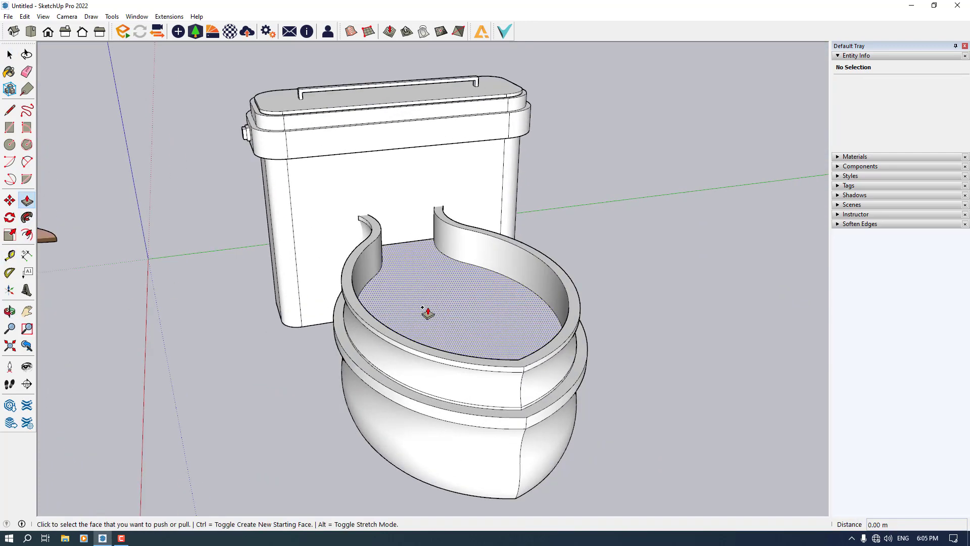
{"action": "left_click", "coordinate": [433, 314]}
{"action": "left_click", "coordinate": [349, 283]}
{"action": "middle_click_drag", "start_coordinate": [346, 277], "coordinate": [423, 303]}
{"action": "key", "text": "space"}
Step: Undo the floor face extrusion and the Follow Me sweep of the concave profile
{"action": "scroll", "coordinate": [427, 300], "scroll_direction": "down", "scroll_amount": 3}
{"action": "key", "text": "ctrl+z"}
{"action": "key", "text": "ctrl+z"}
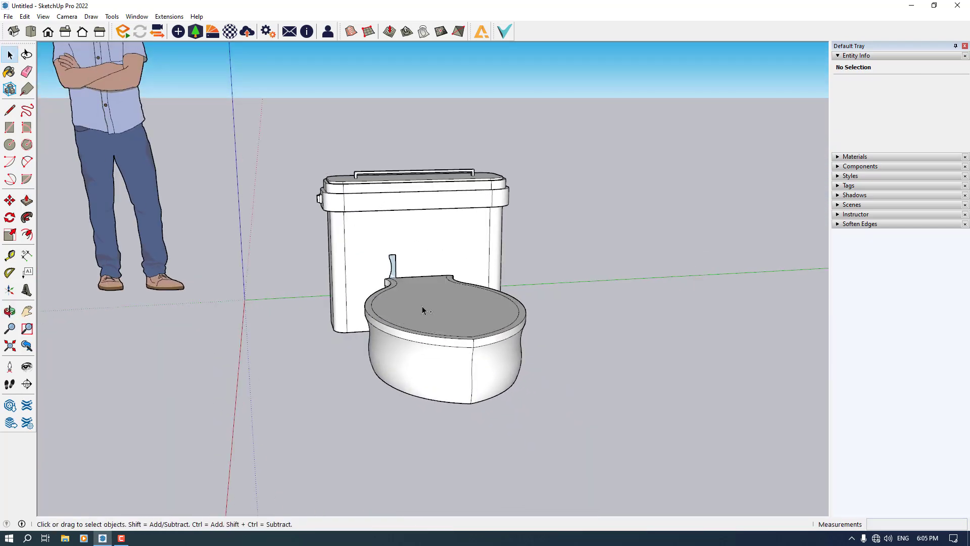
Step: Extrude the inner face on the bowl's top upward by about 0.12 m
{"action": "mouse_move", "coordinate": [393, 307]}
{"action": "middle_mouse_down"}
{"action": "mouse_move", "coordinate": [448, 281]}
{"action": "mouse_move", "coordinate": [384, 310]}
{"action": "middle_mouse_up"}
{"action": "left_click", "coordinate": [26, 200]}
{"action": "left_click", "coordinate": [396, 288]}
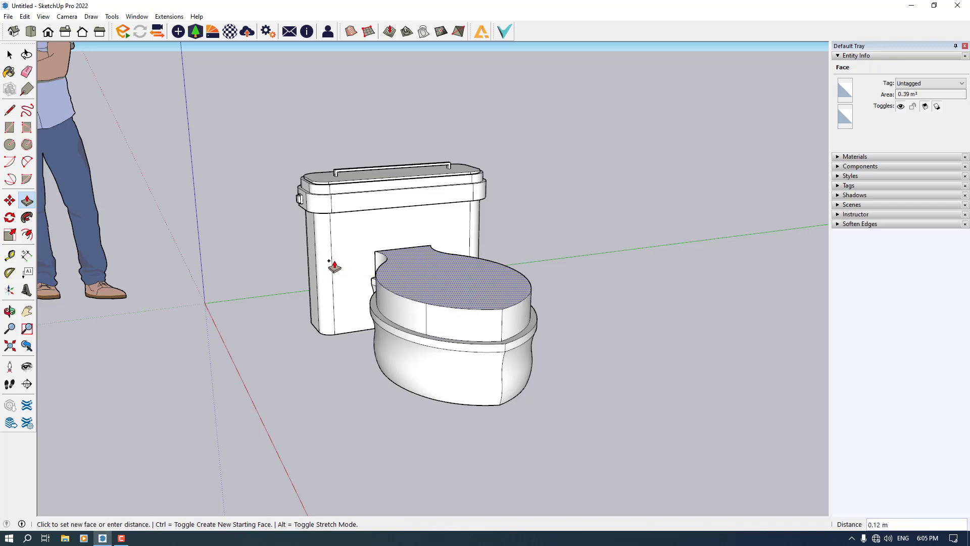
{"action": "left_click", "coordinate": [331, 264]}
Step: Extrude the rim face around the raised block up to the level of the block's top
{"action": "scroll", "coordinate": [360, 286], "scroll_direction": "up", "scroll_amount": 2}
{"action": "left_click", "coordinate": [373, 309]}
{"action": "left_click", "coordinate": [394, 278]}
{"action": "scroll", "coordinate": [393, 277], "scroll_direction": "down", "scroll_amount": 2}
{"action": "middle_click_drag", "start_coordinate": [452, 274], "coordinate": [465, 356]}
{"action": "key", "text": "space"}
{"action": "scroll", "coordinate": [419, 321], "scroll_direction": "up", "scroll_amount": 2}
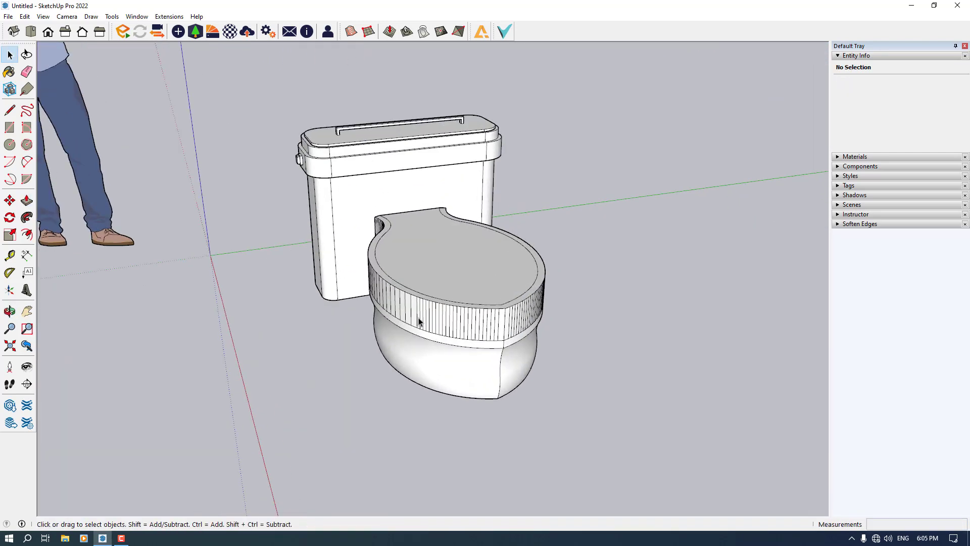
Step: Raise the inner top face of the seat about 0.01 m above the surrounding rim
{"action": "left_click", "coordinate": [27, 200]}
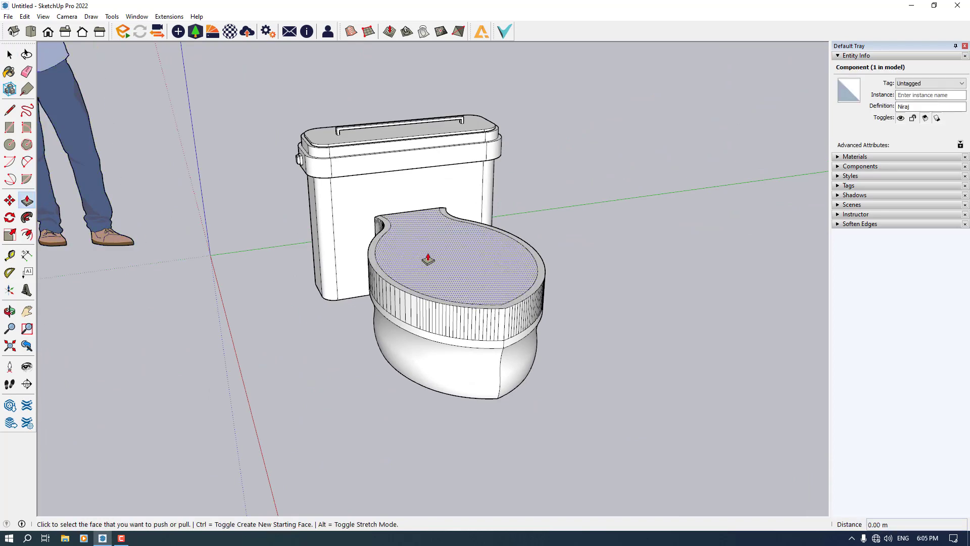
{"action": "scroll", "coordinate": [424, 283], "scroll_direction": "up", "scroll_amount": 2}
{"action": "left_click", "coordinate": [423, 254]}
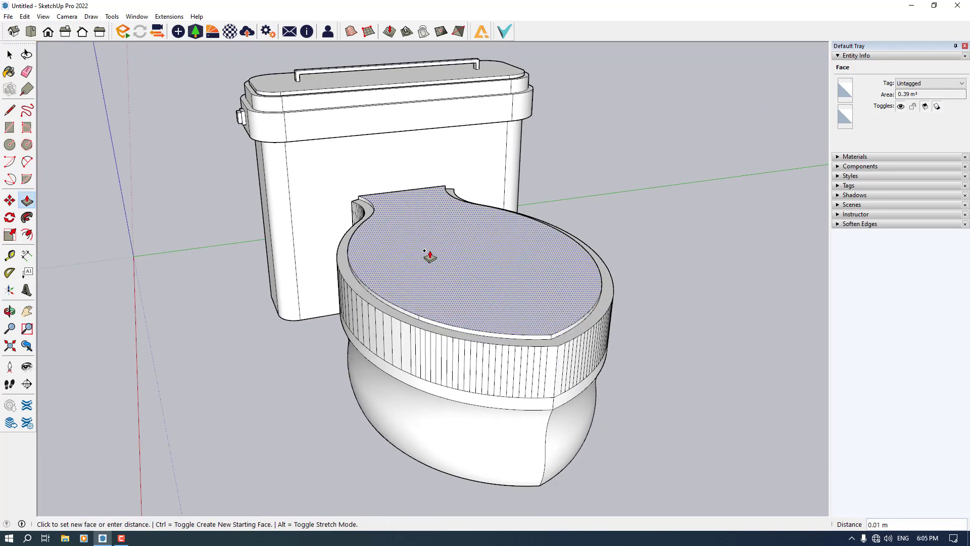
{"action": "left_click", "coordinate": [424, 251]}
{"action": "scroll", "coordinate": [385, 309], "scroll_direction": "down", "scroll_amount": 5}
{"action": "key", "text": "space"}
{"action": "middle_click_drag", "start_coordinate": [364, 338], "coordinate": [635, 392]}
{"action": "middle_click_drag", "start_coordinate": [573, 320], "coordinate": [379, 305]}
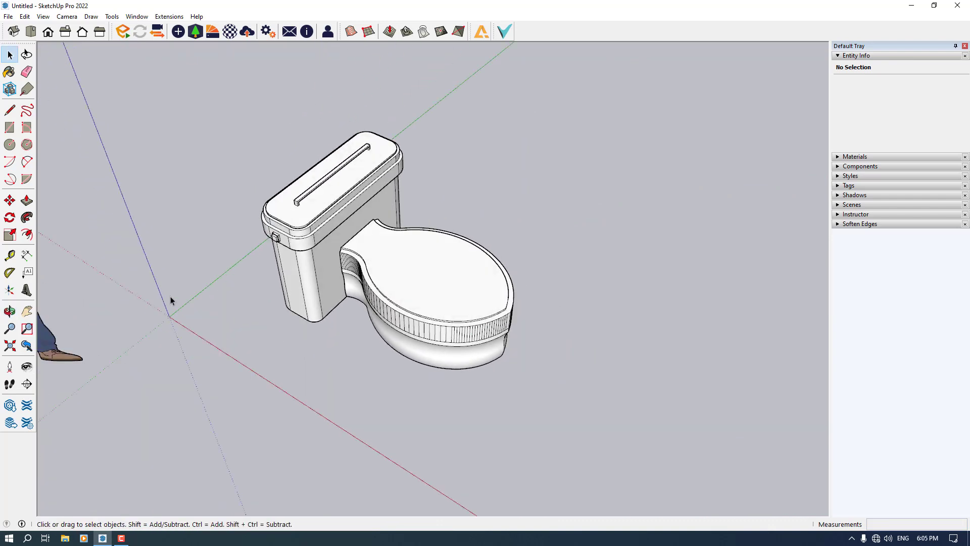
{"action": "middle_click_drag", "start_coordinate": [475, 342], "coordinate": [371, 259]}
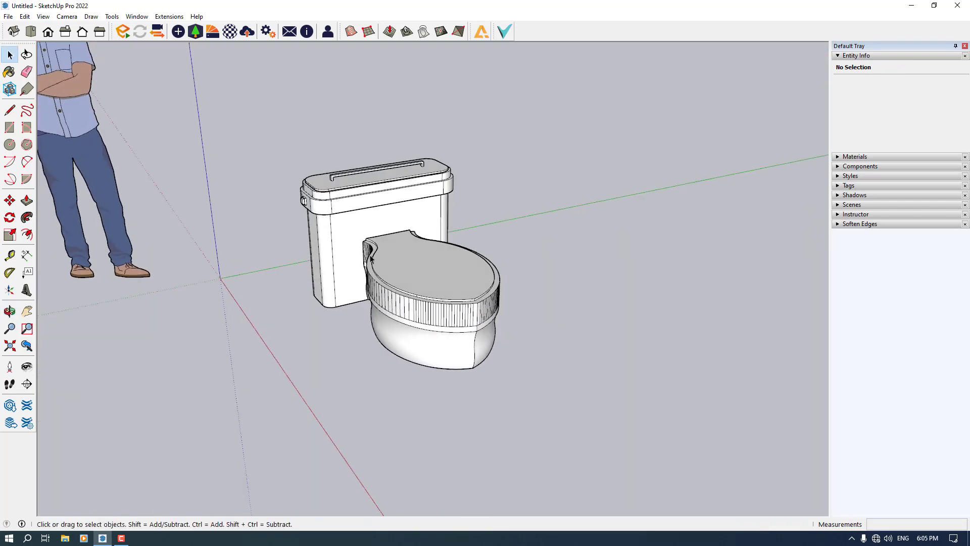
Step: Group the whole bowl geometry and remove the stray edge along the tank's base from inside the group
{"action": "right_click", "coordinate": [430, 294]}
{"action": "left_click", "coordinate": [480, 378]}
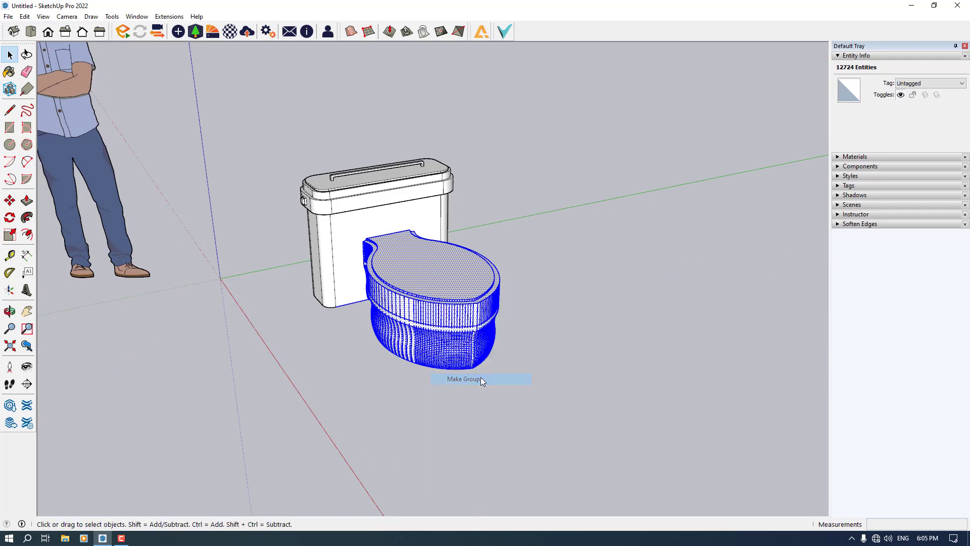
{"action": "double_click", "coordinate": [399, 319]}
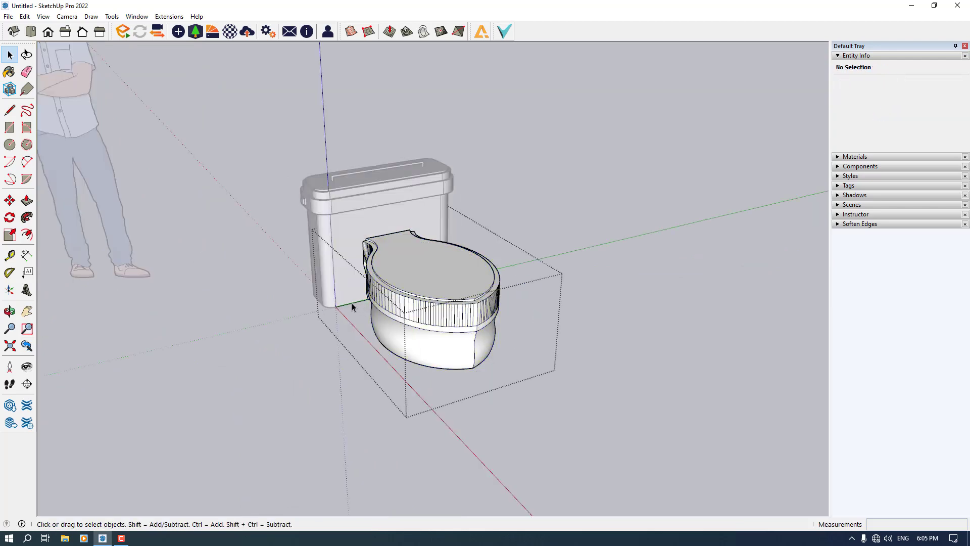
{"action": "key", "text": "ctrl+a"}
{"action": "middle_click_drag", "start_coordinate": [352, 306], "coordinate": [360, 319]}
{"action": "middle_click_drag", "start_coordinate": [335, 359], "coordinate": [76, 330]}
{"action": "scroll", "coordinate": [464, 326], "scroll_direction": "up", "scroll_amount": 1}
{"action": "middle_click_drag", "start_coordinate": [499, 318], "coordinate": [619, 273]}
{"action": "scroll", "coordinate": [701, 368], "scroll_direction": "down", "scroll_amount": 3}
{"action": "left_click", "coordinate": [701, 368]}
{"action": "scroll", "coordinate": [446, 225], "scroll_direction": "up", "scroll_amount": 2}
{"action": "middle_click_drag", "start_coordinate": [491, 272], "coordinate": [496, 296]}
{"action": "scroll", "coordinate": [407, 367], "scroll_direction": "down", "scroll_amount": 3}
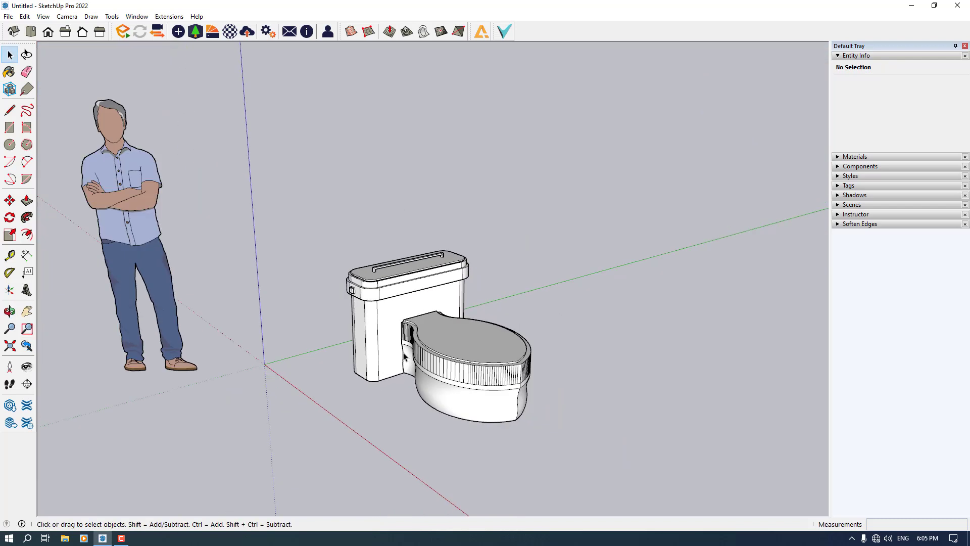
Step: Soften the edges of all three toilet groups with coplanar softening enabled and a 180-degree angle between normals
{"action": "left_click", "coordinate": [448, 277]}
{"action": "left_click_drag", "start_coordinate": [310, 442], "coordinate": [311, 442]}
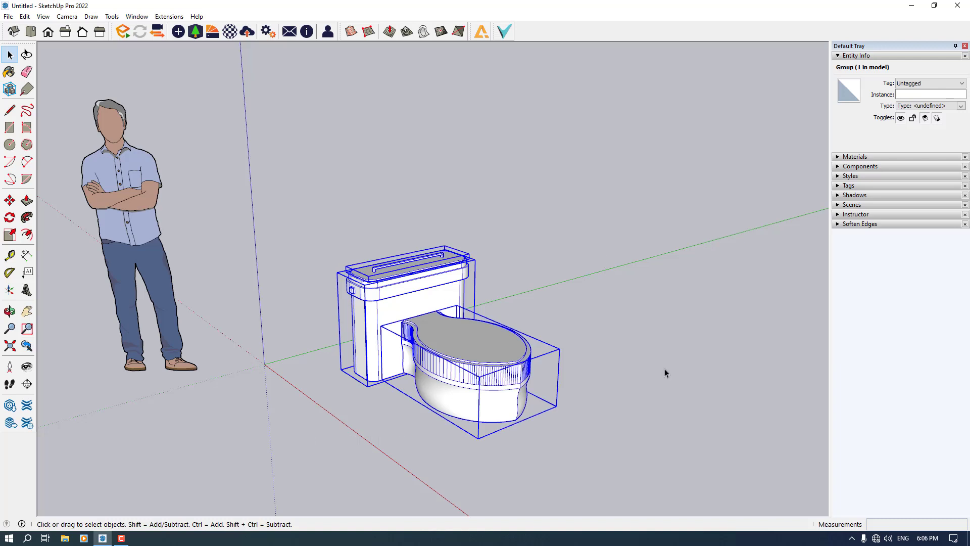
{"action": "left_click", "coordinate": [854, 224]}
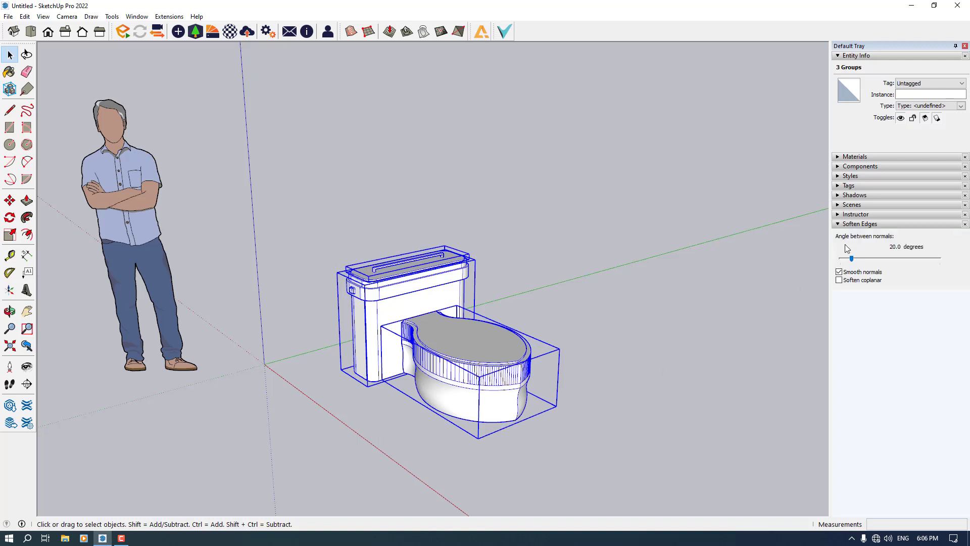
{"action": "left_click", "coordinate": [839, 280]}
{"action": "left_click_drag", "start_coordinate": [857, 263], "coordinate": [969, 258]}
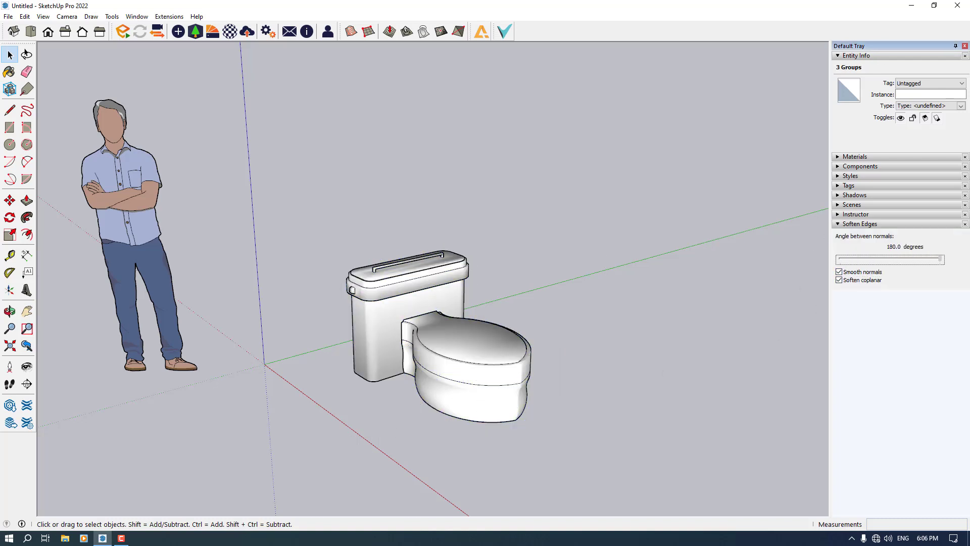